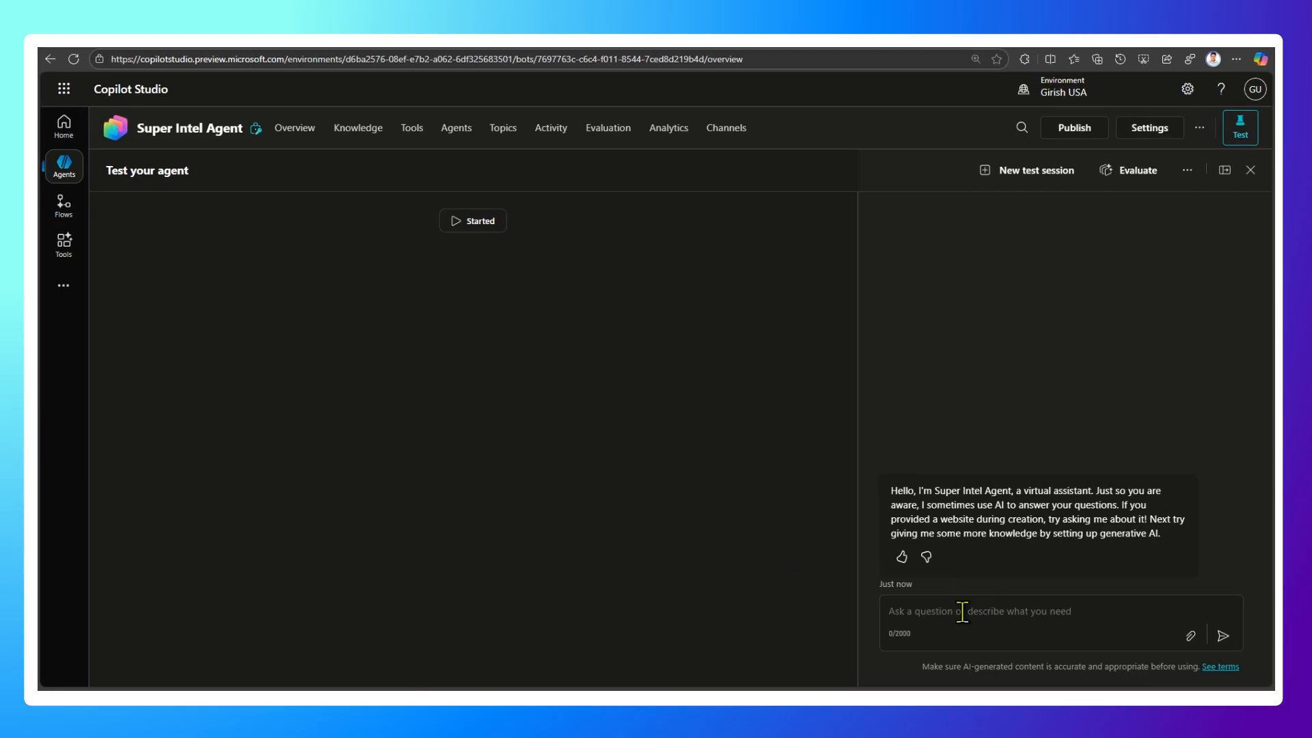
Ask the test agent "What is Capitalism" and close the details of the knowledge response.
click(962, 612)
text(What is Capi)
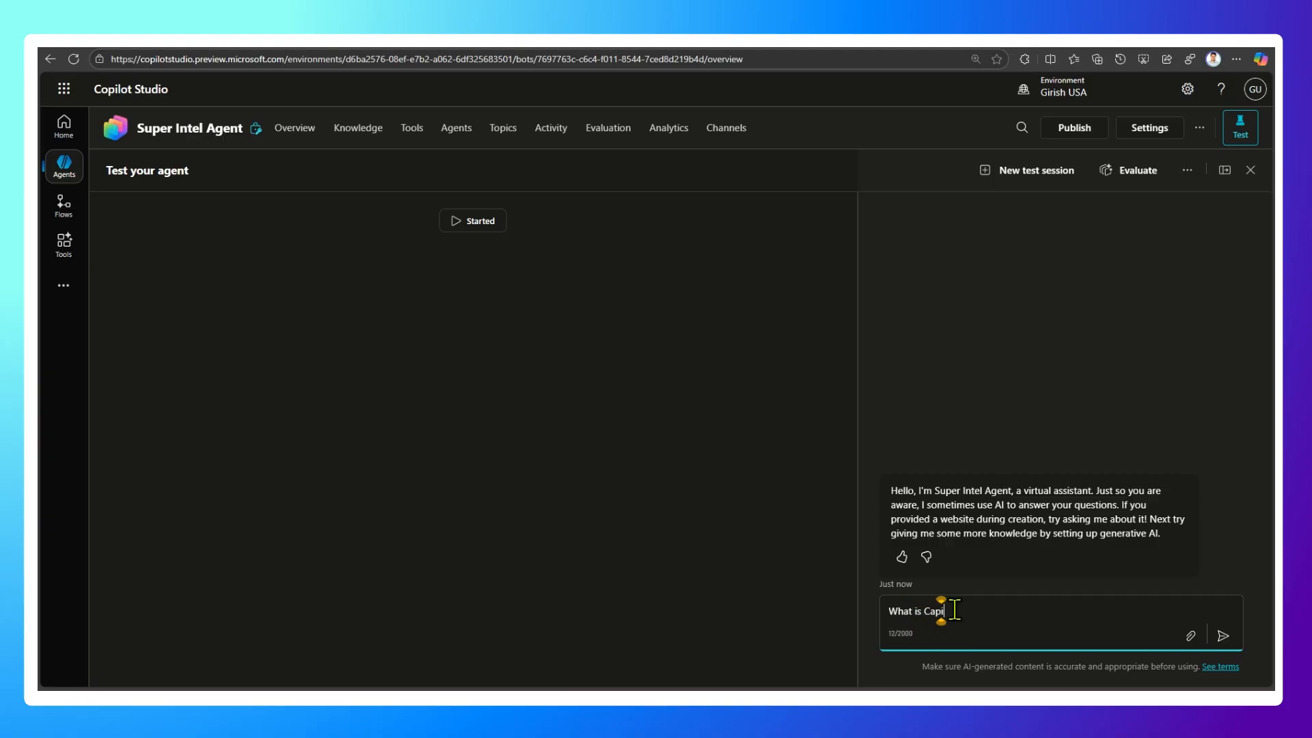
text(tal sm)
key(Return)
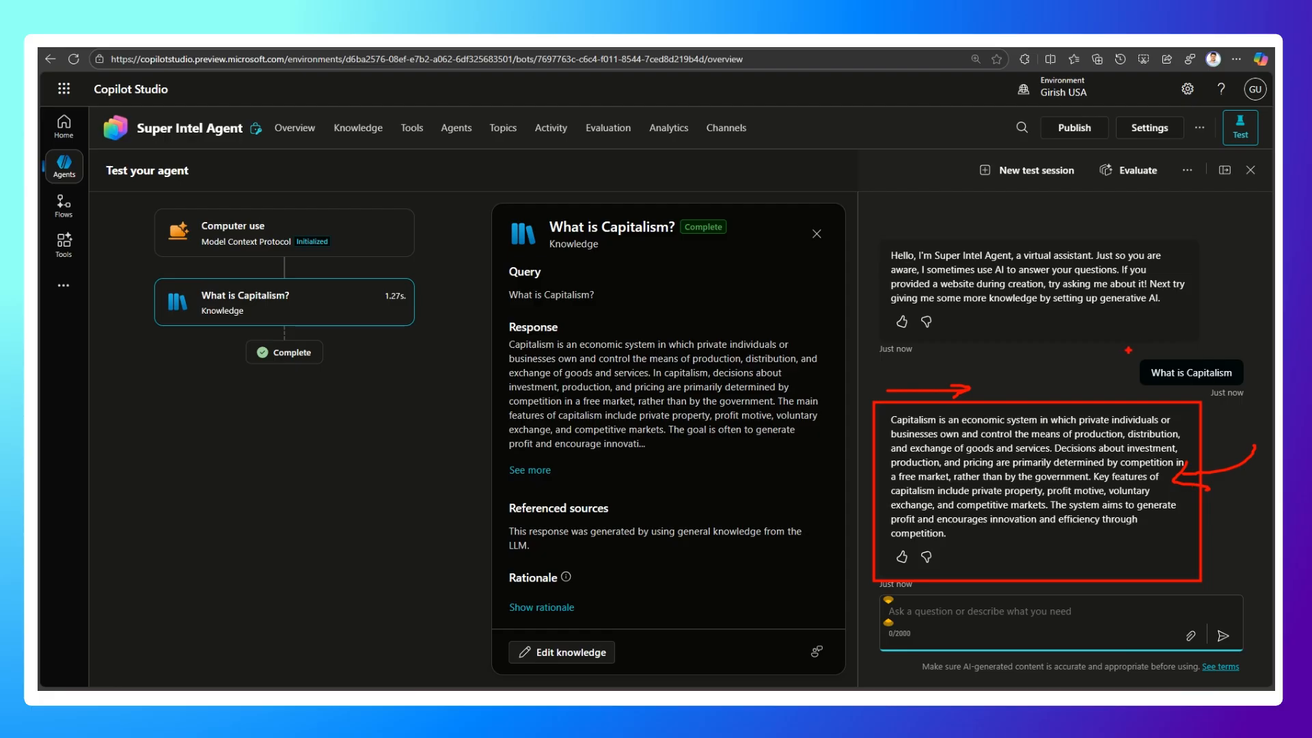
mouse_move(1142, 356)
mouse_down()
mouse_move(1221, 380)
mouse_move(1175, 360)
mouse_up()
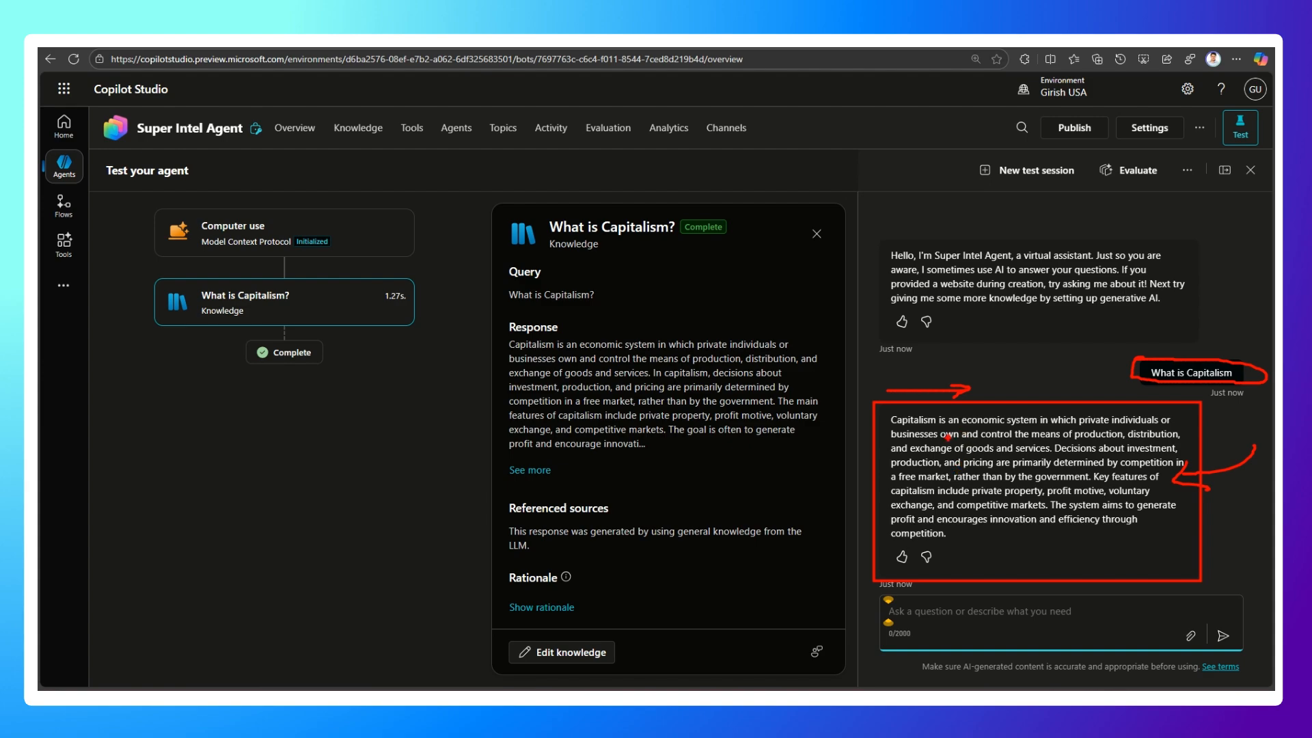
click(816, 234)
Create a new blank topic for the agent and name it Capitalism.
click(505, 130)
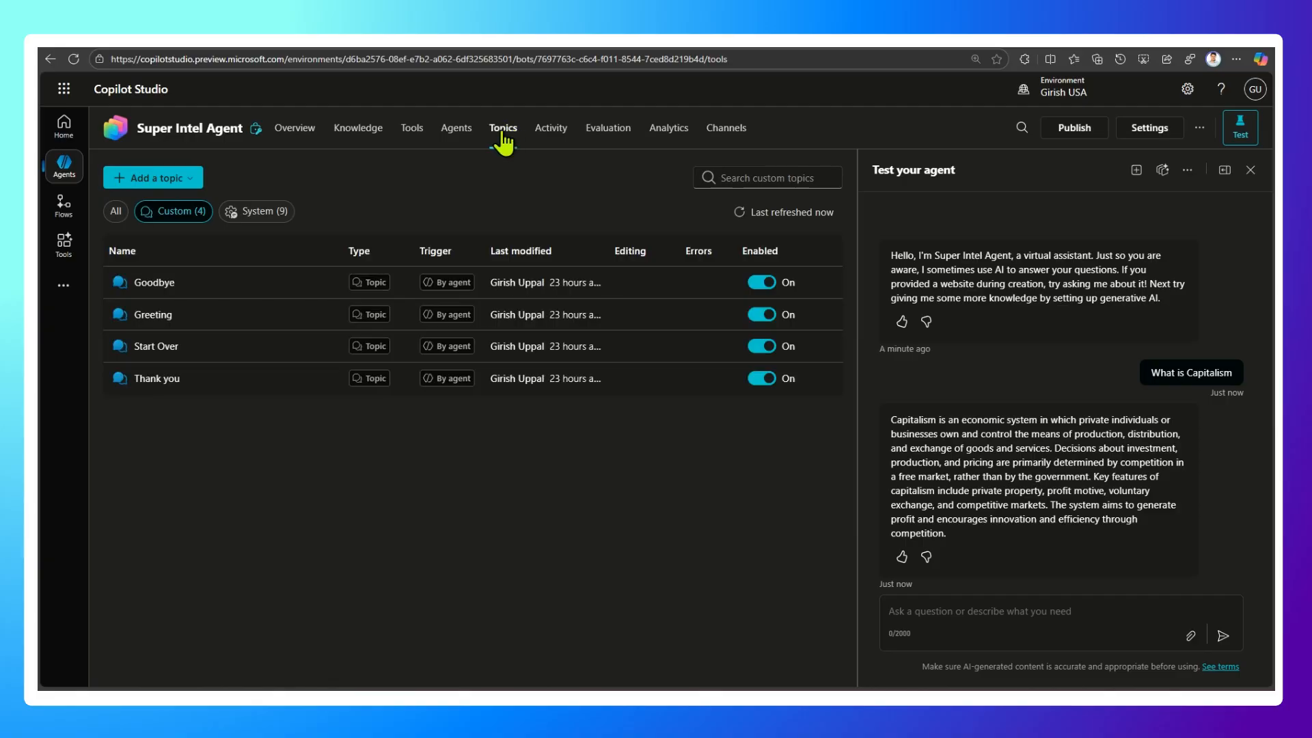
click(179, 179)
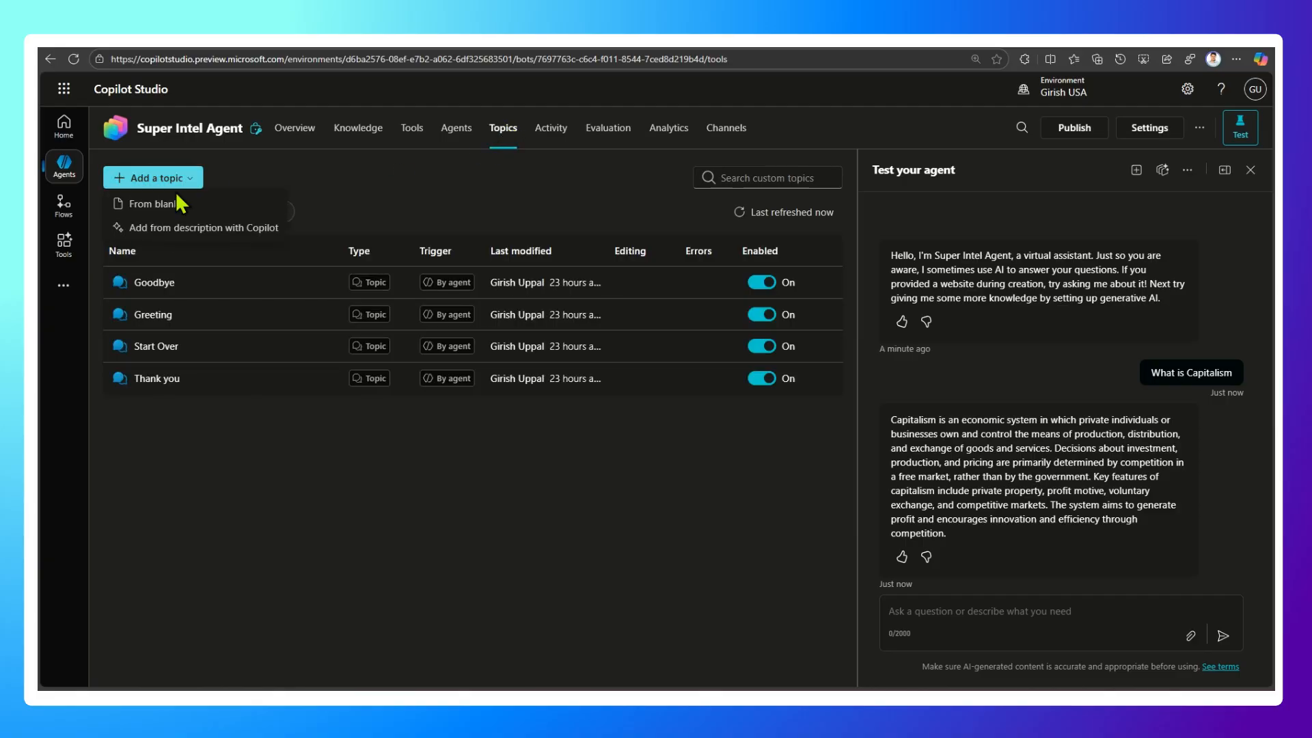
click(178, 203)
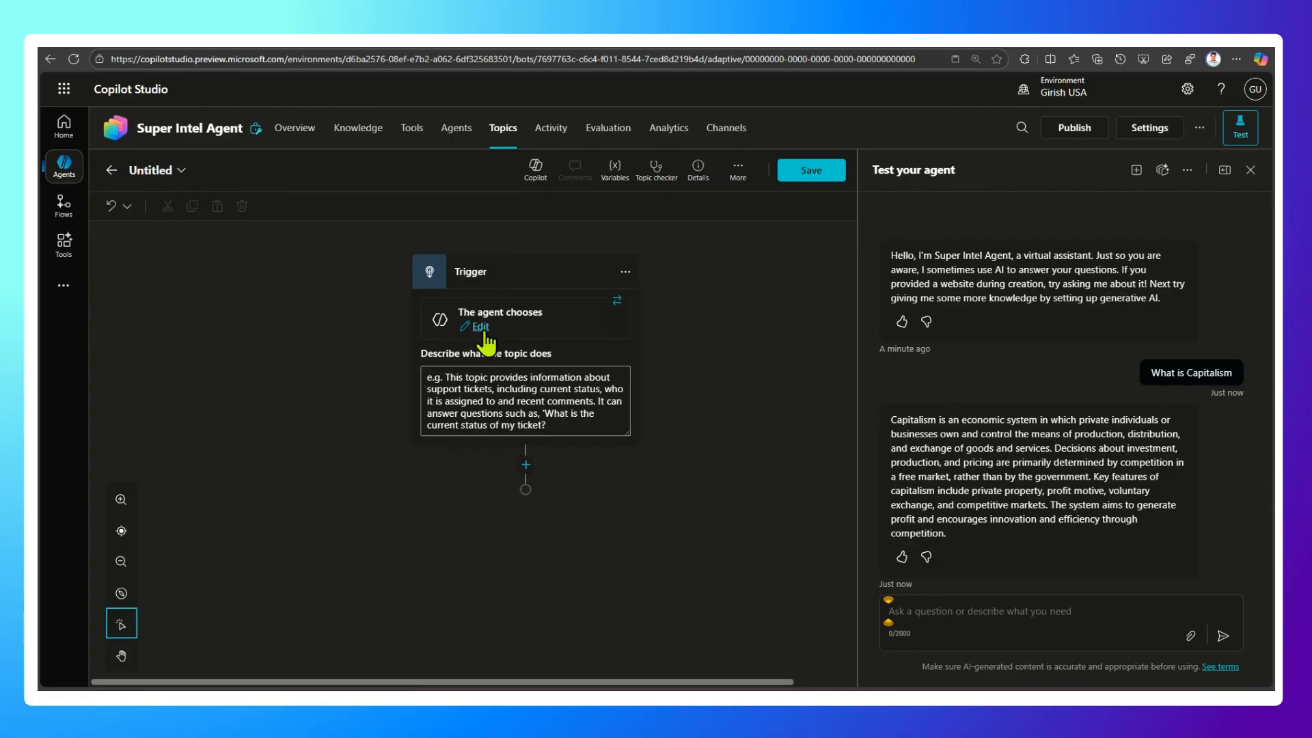
click(473, 391)
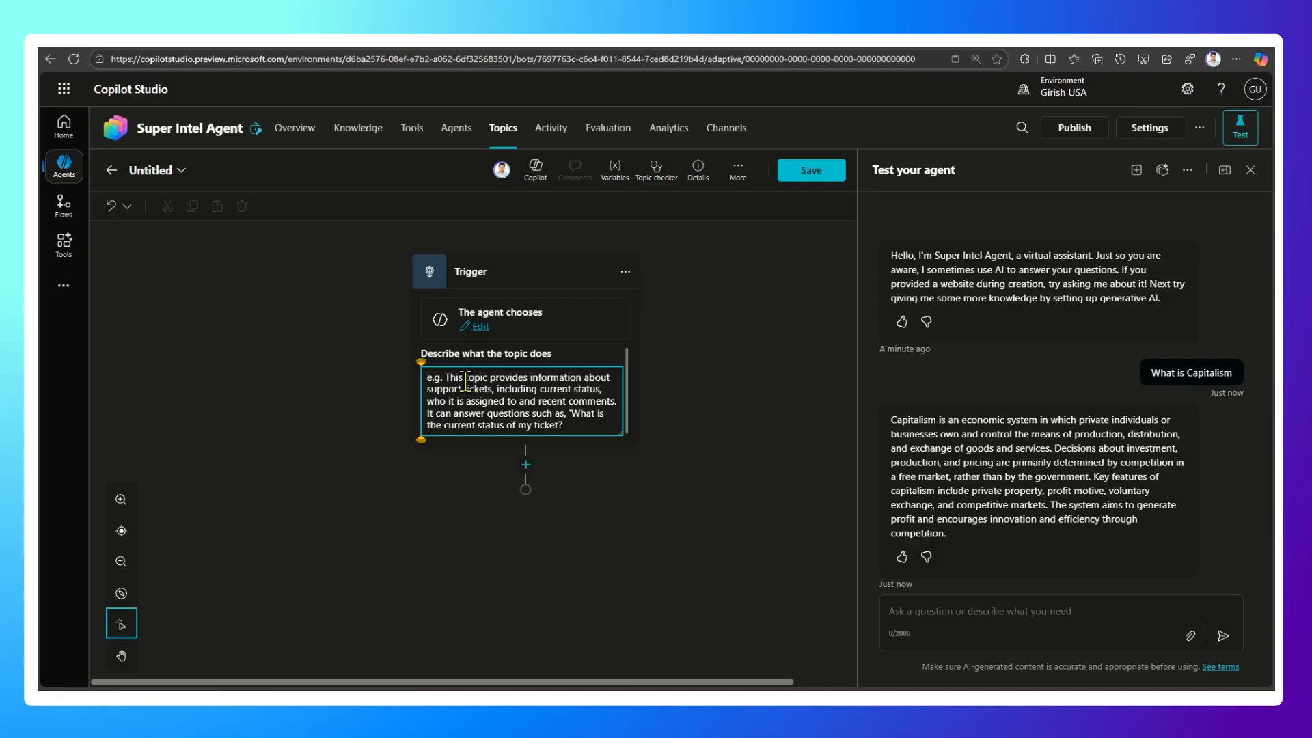
click(152, 170)
text(Cpa)
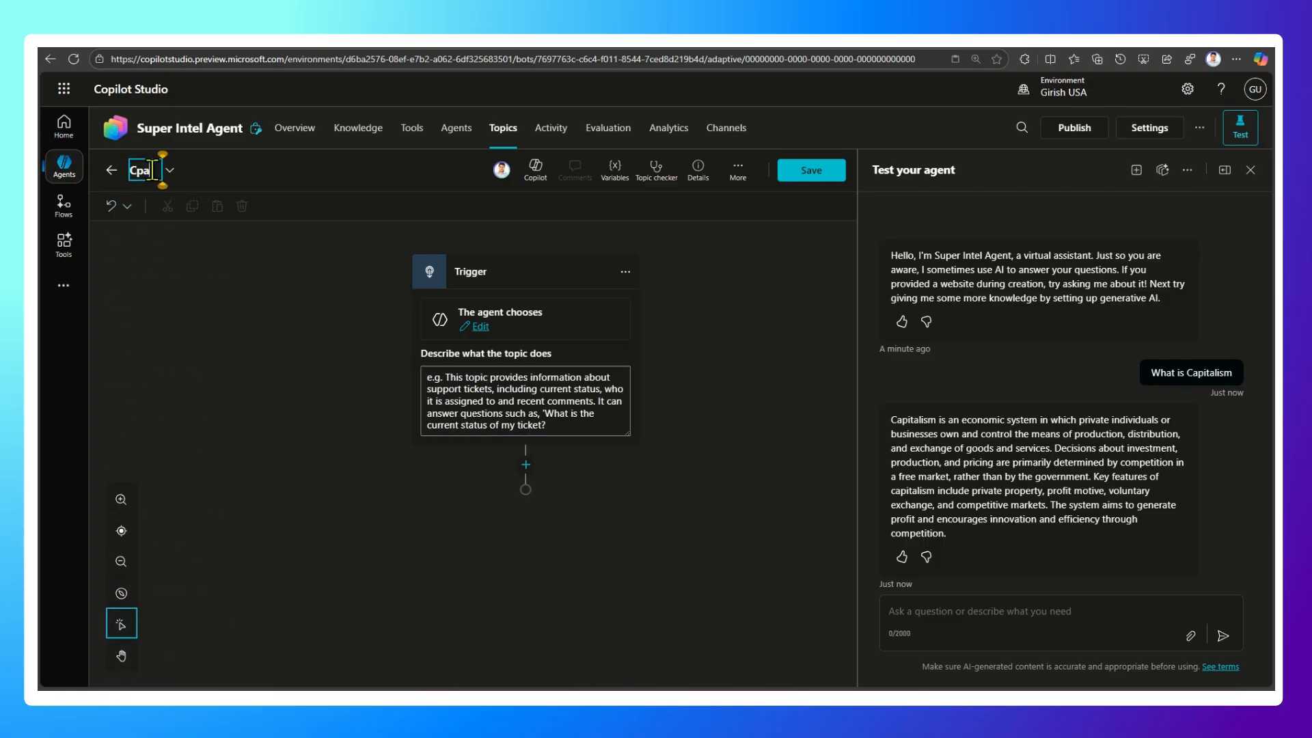
text(apitalism)
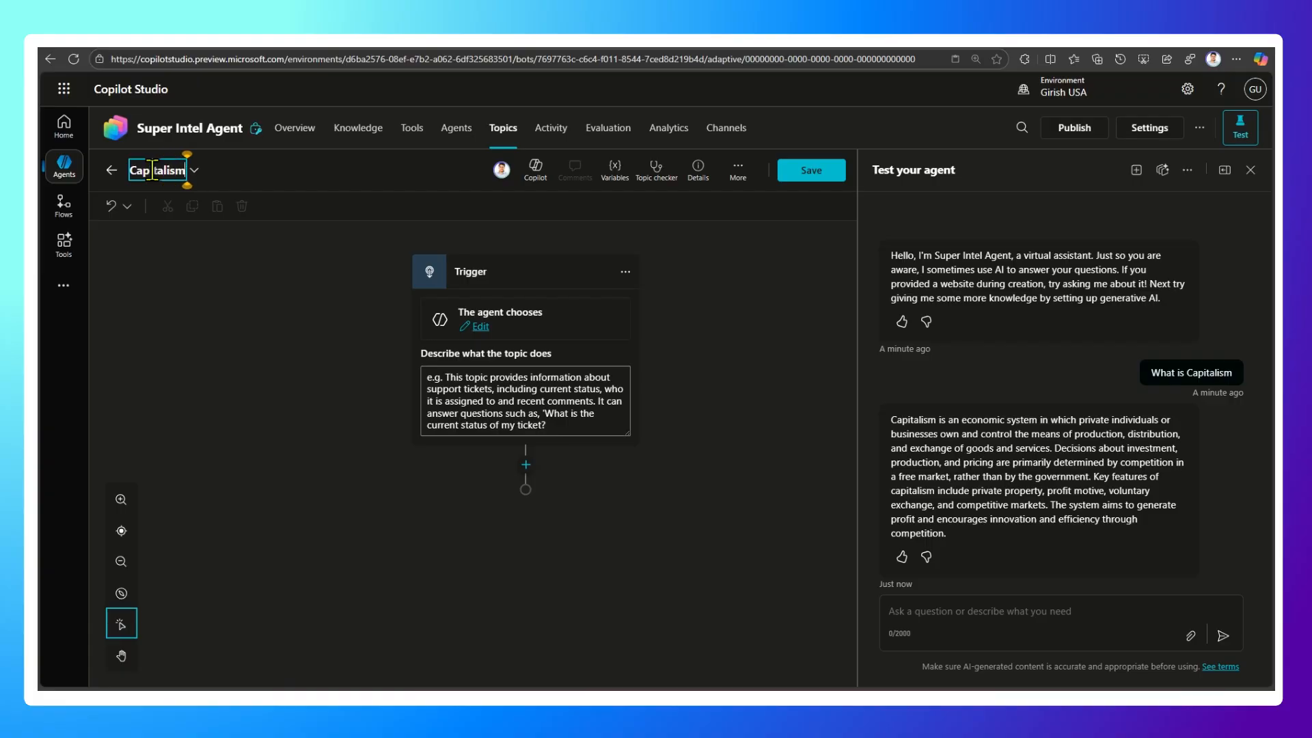
key(Return)
Describe the topic's purpose as "trigger this topic when user types 'capitalism'".
click(547, 413)
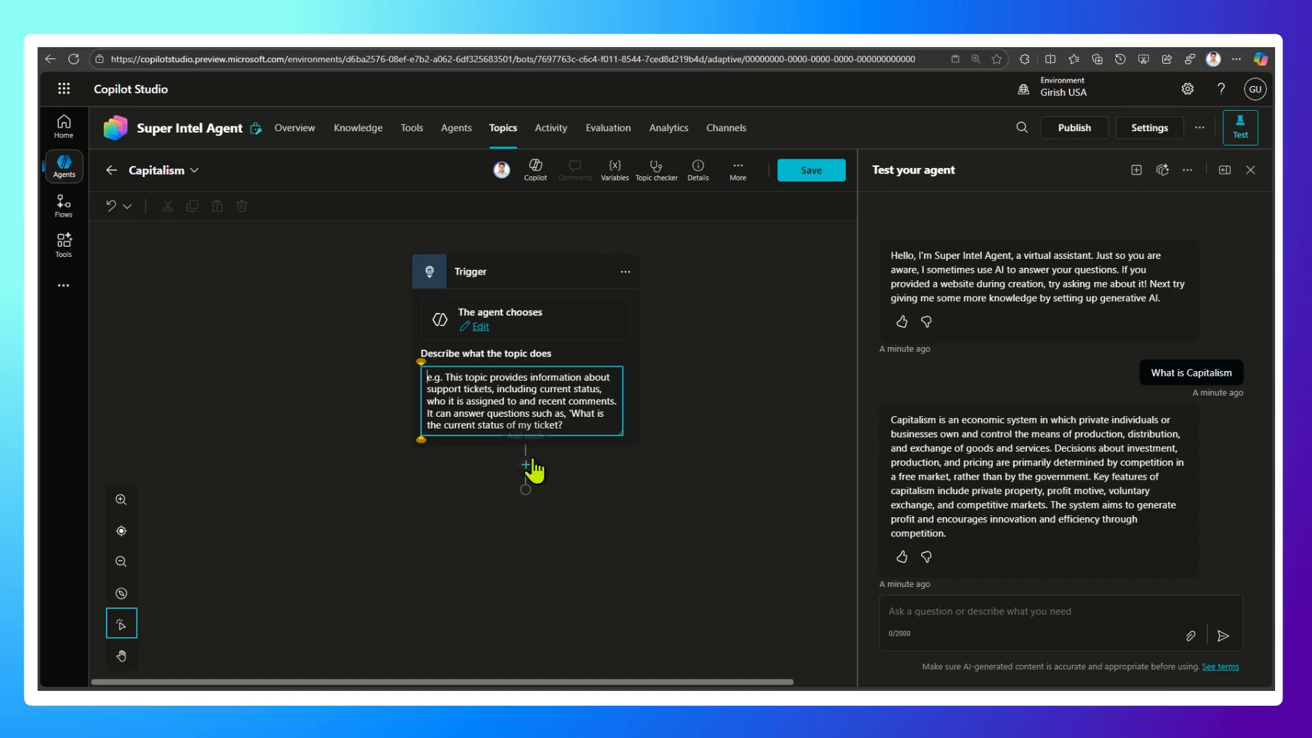
text(trigger)
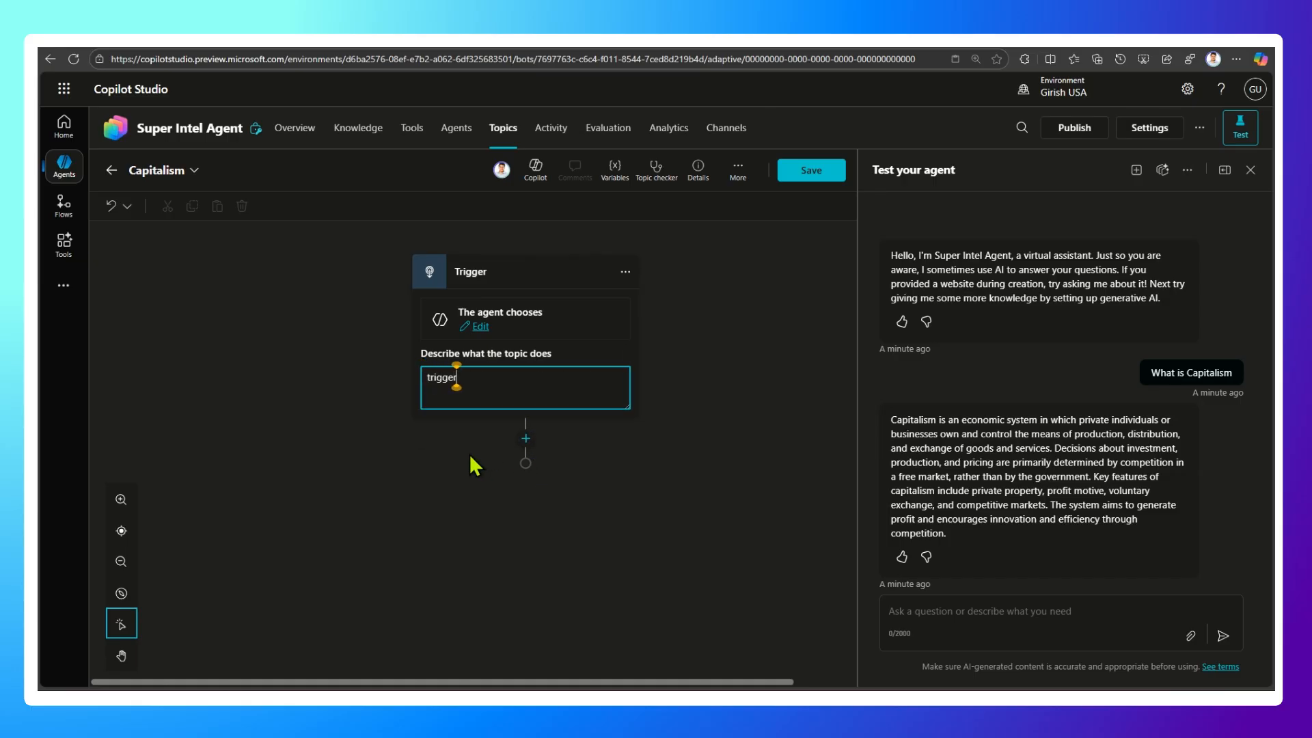
text( this topic when user types 'capital)
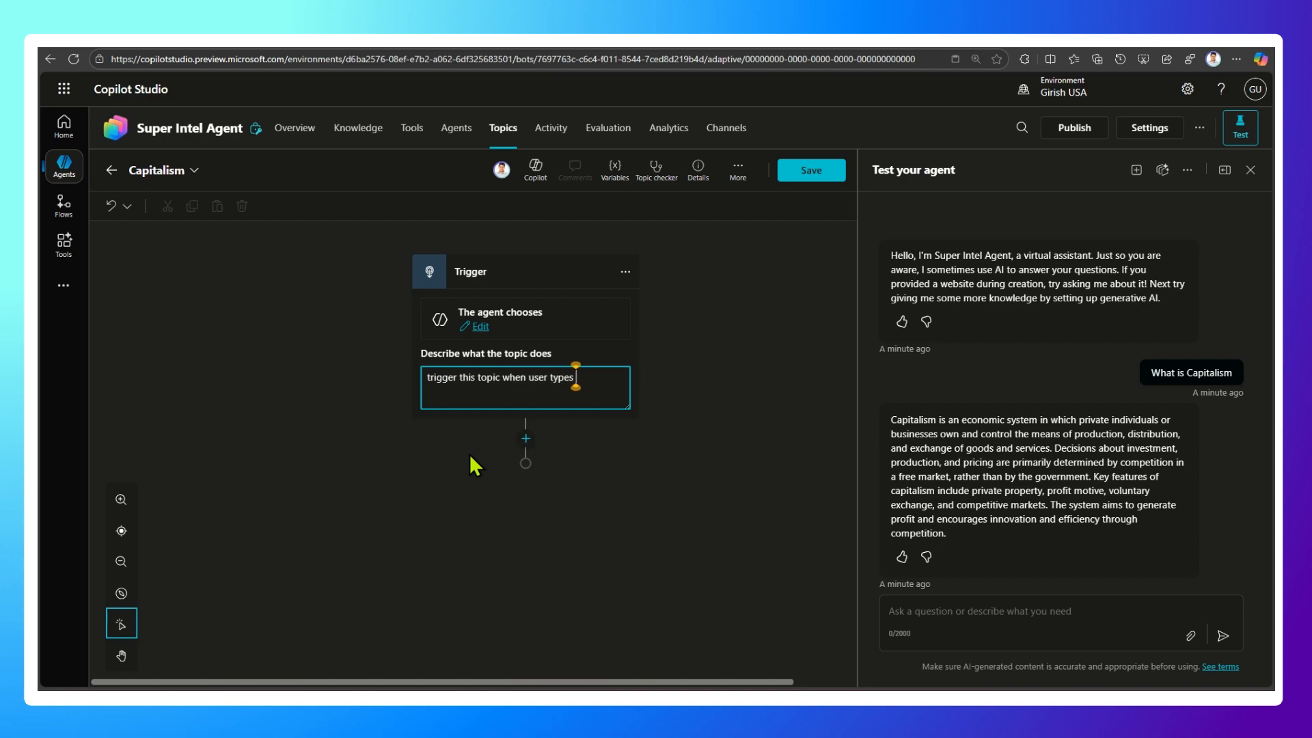
text(ism')
click(522, 440)
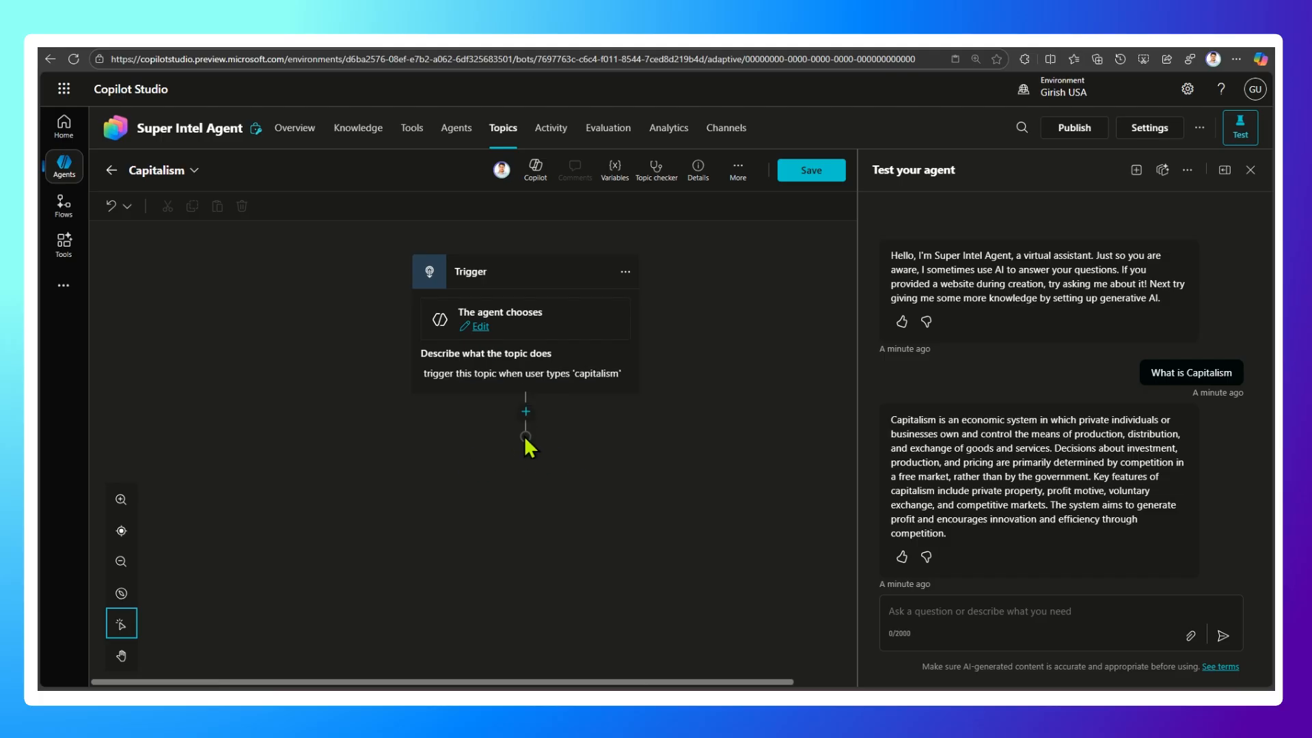
click(525, 412)
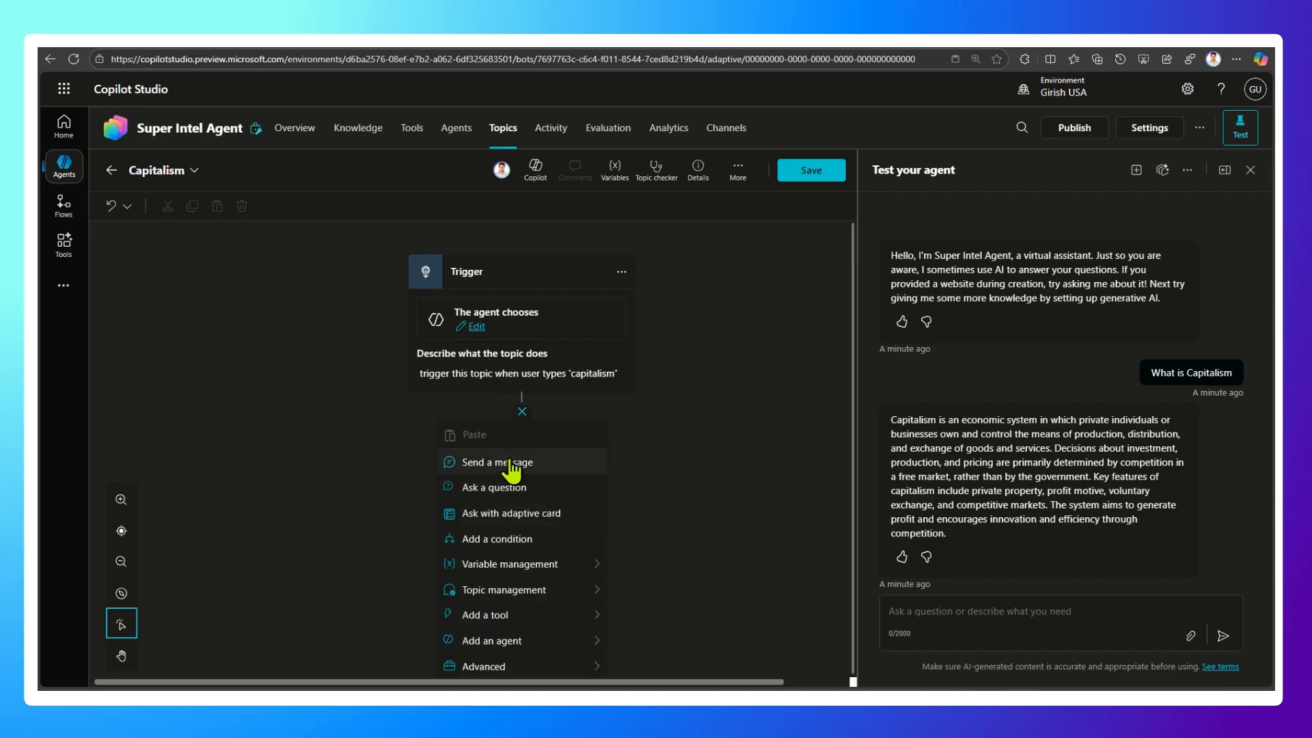
click(713, 391)
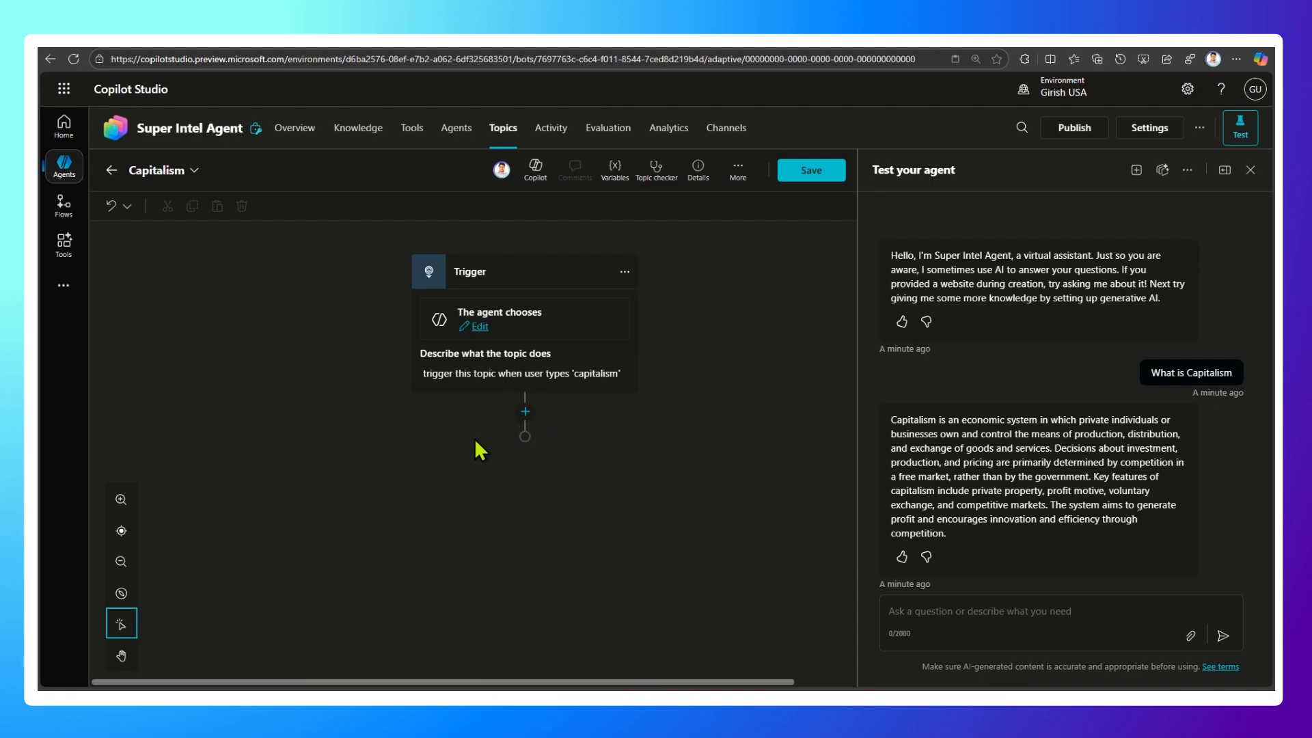
Clear the description text in the topic's trigger node.
click(524, 374)
drag(476, 388, 425, 389)
key(ctrl+a)
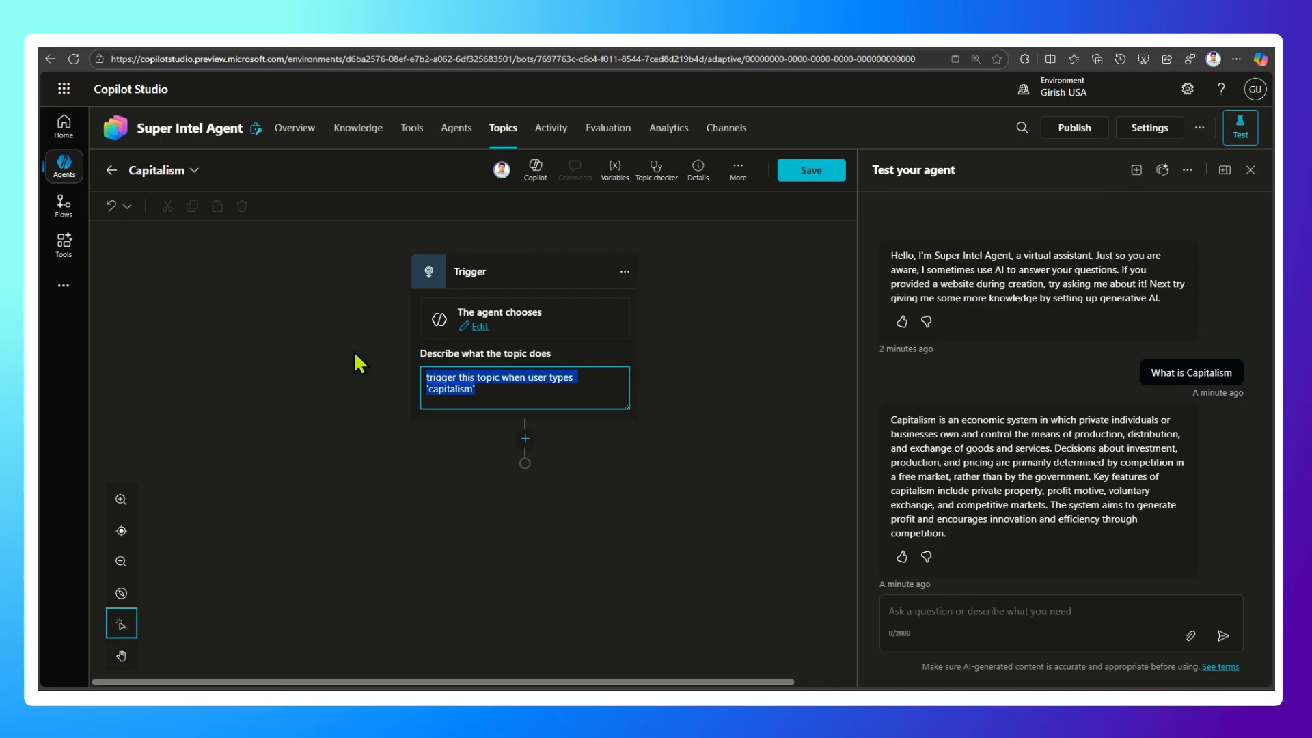
key(BackSpace)
click(685, 351)
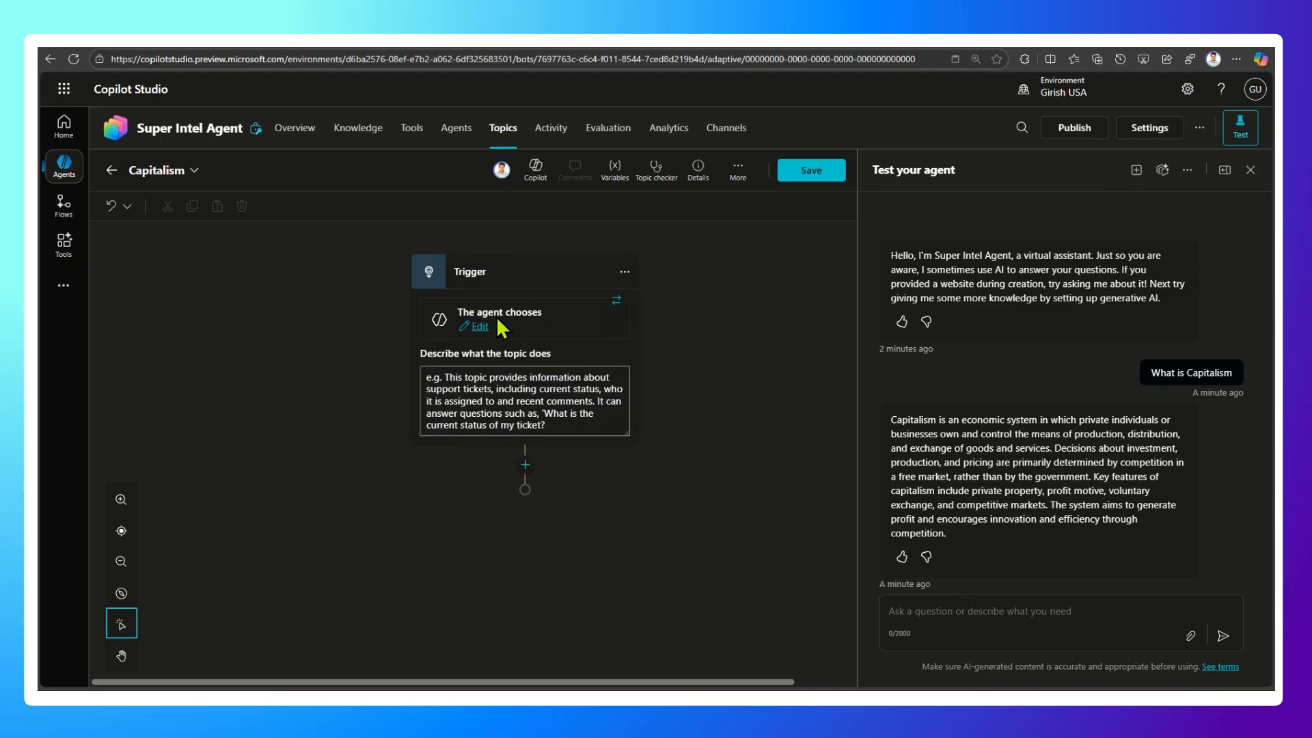
Change the topic's trigger to "An AI-generated response is about to be sent".
click(614, 302)
scroll(730, 304, down, 3)
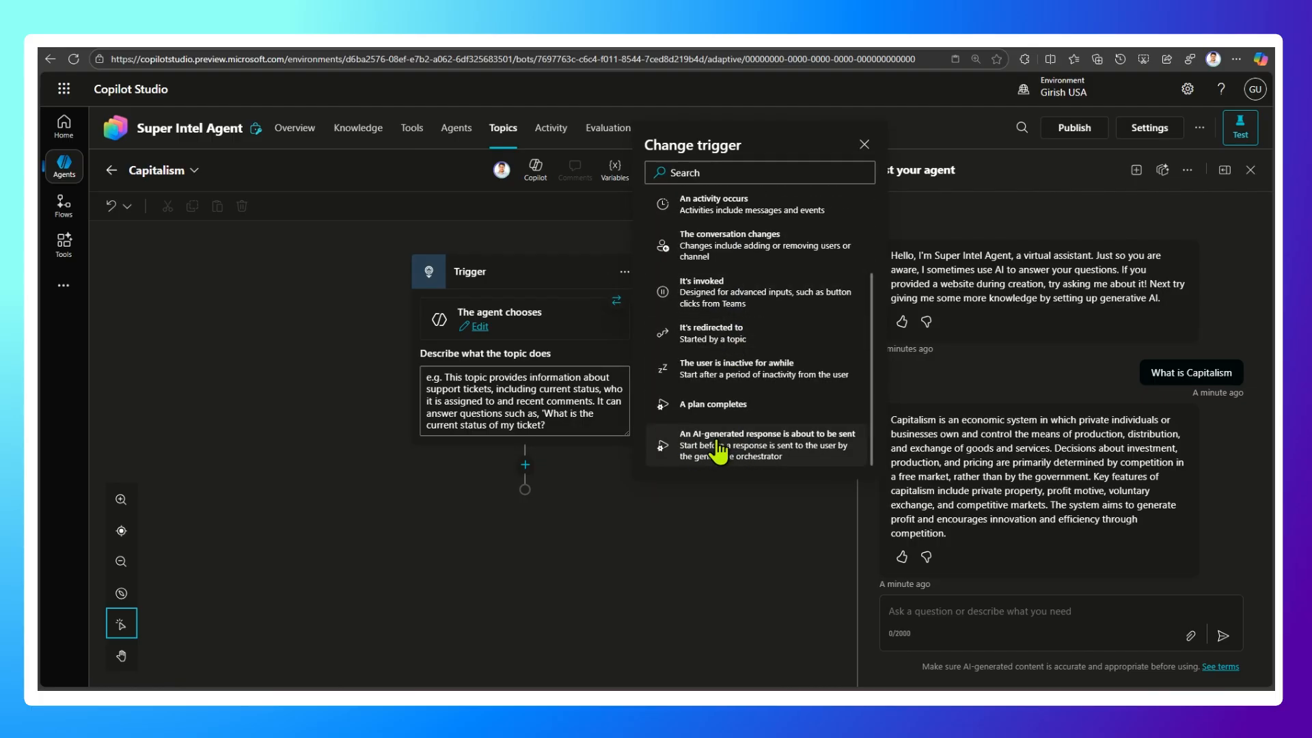
click(786, 451)
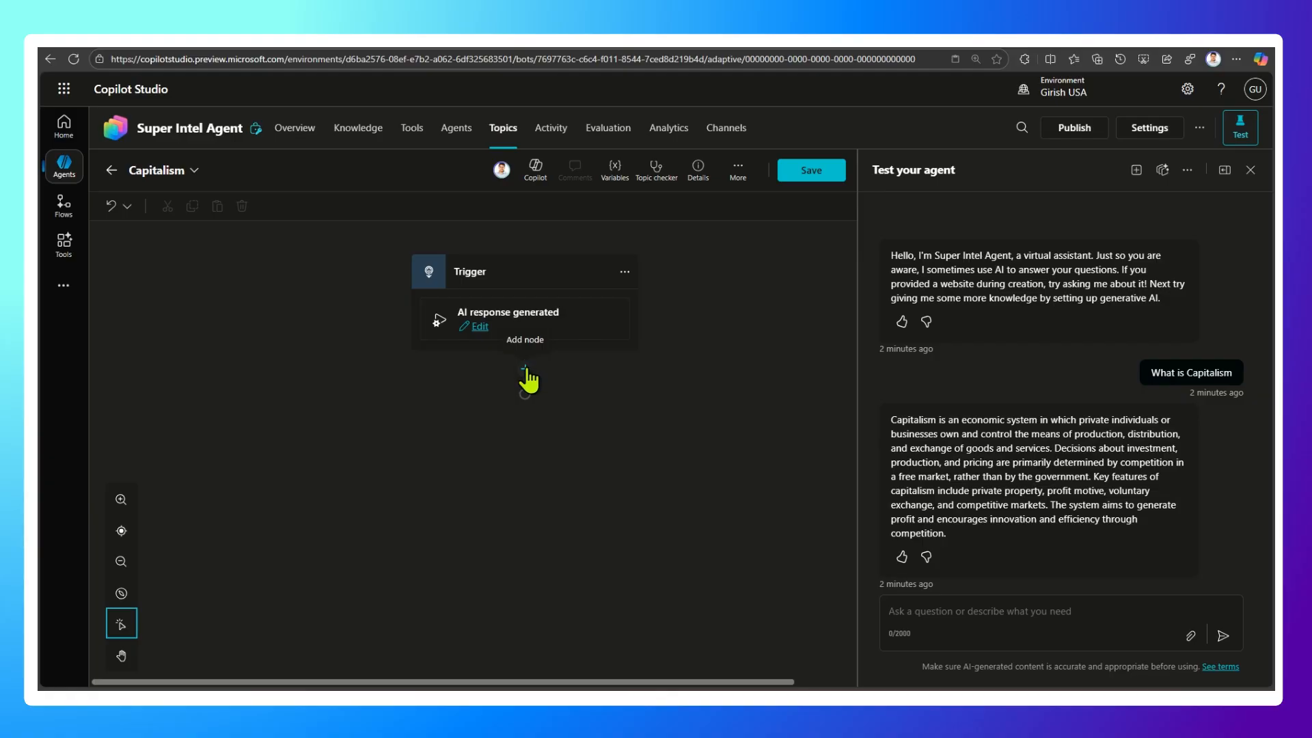
Add a message node below the trigger and insert the system variable Response.Citations, followed by a line break.
click(525, 369)
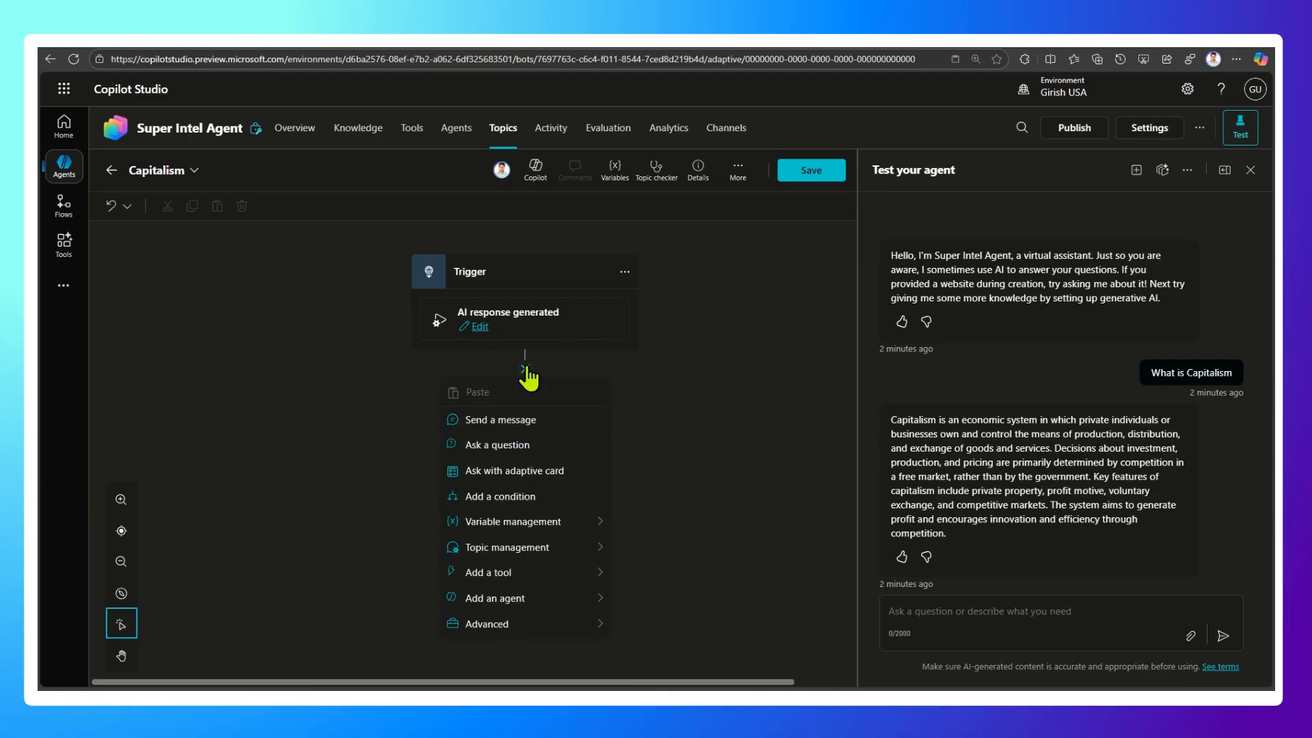
click(507, 421)
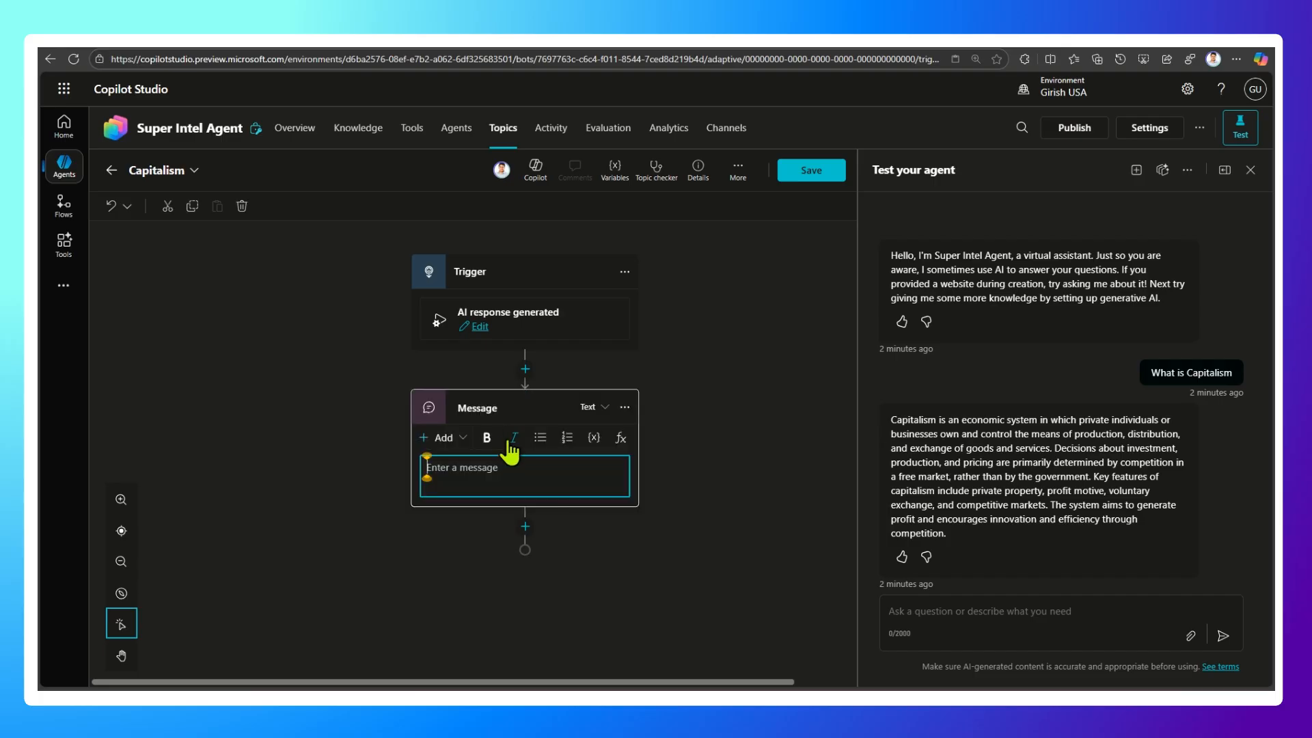
click(594, 438)
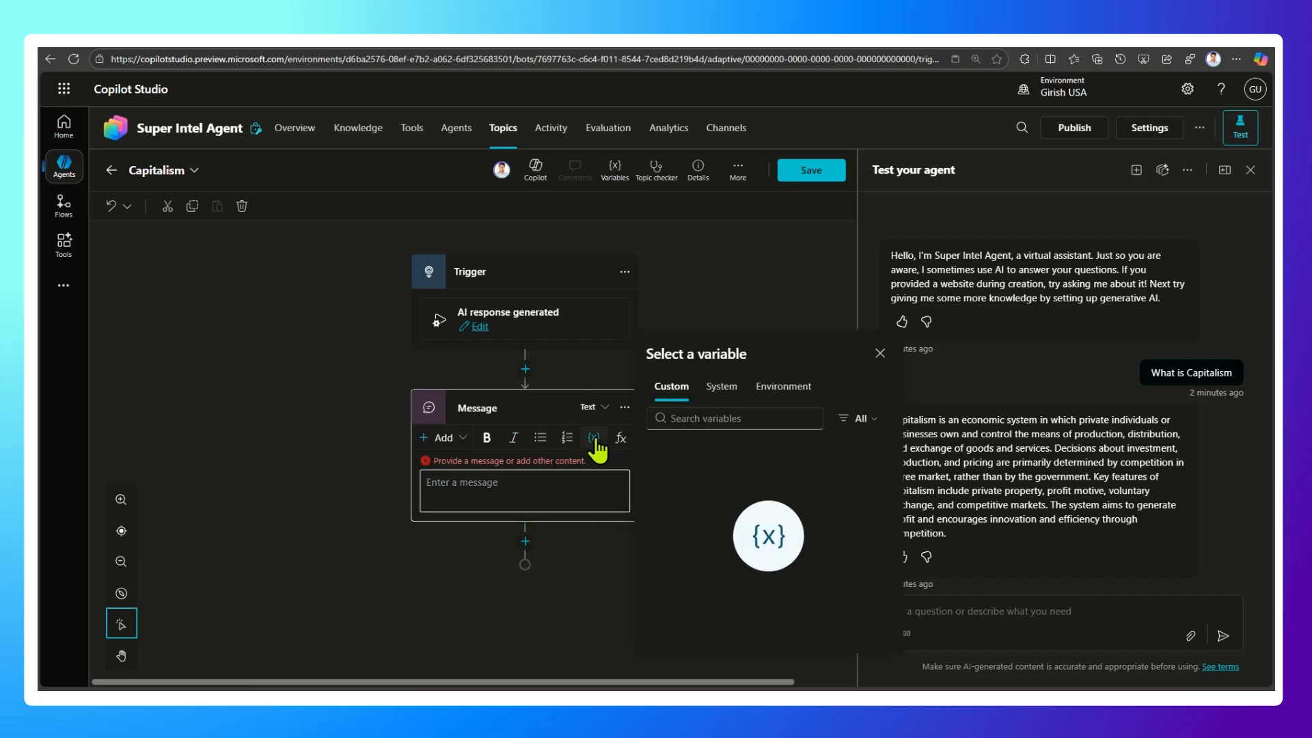
click(714, 390)
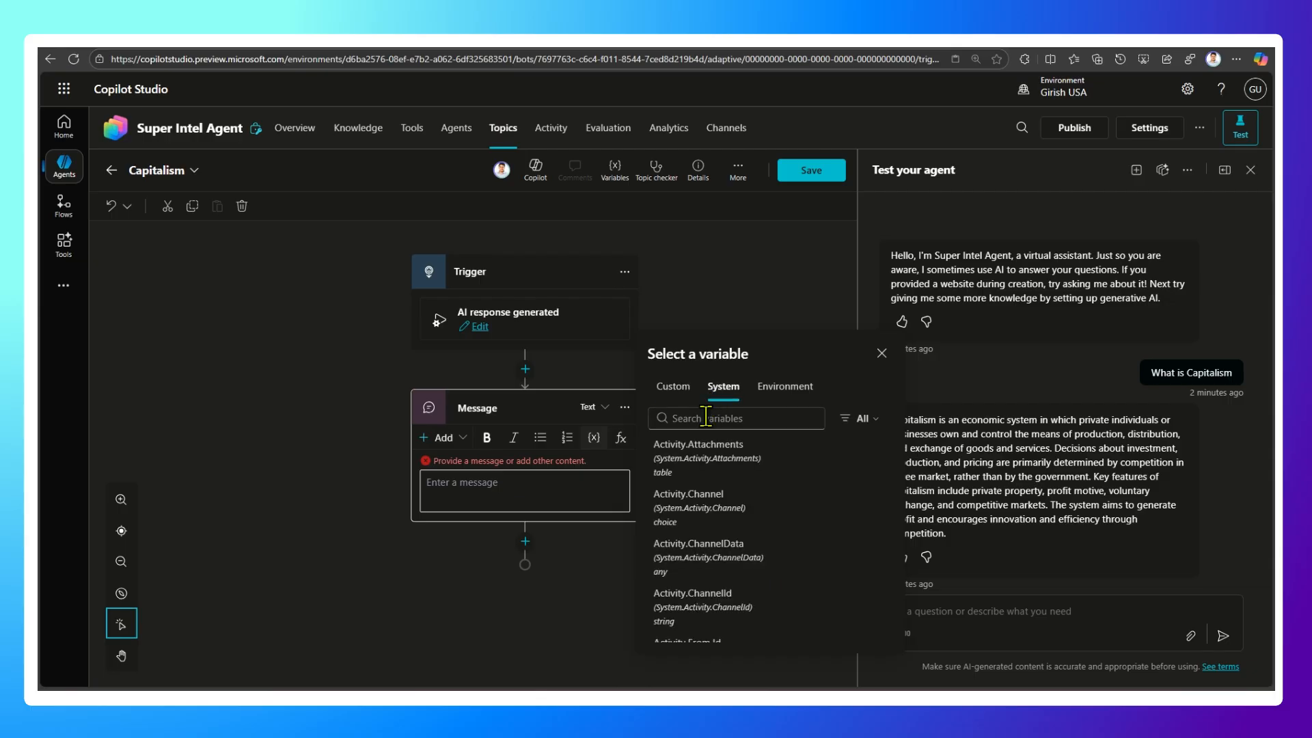
scroll(778, 504, down, 2)
scroll(776, 513, down, 6)
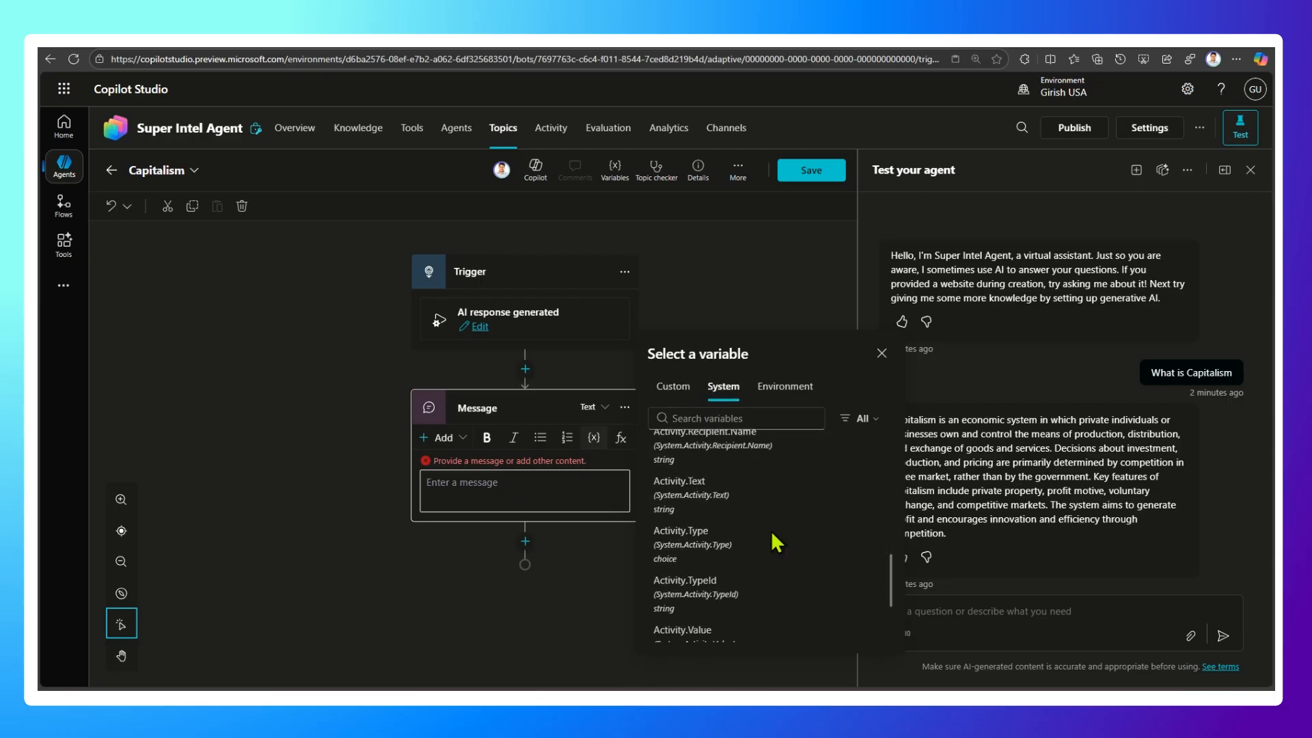
scroll(774, 519, down, 6)
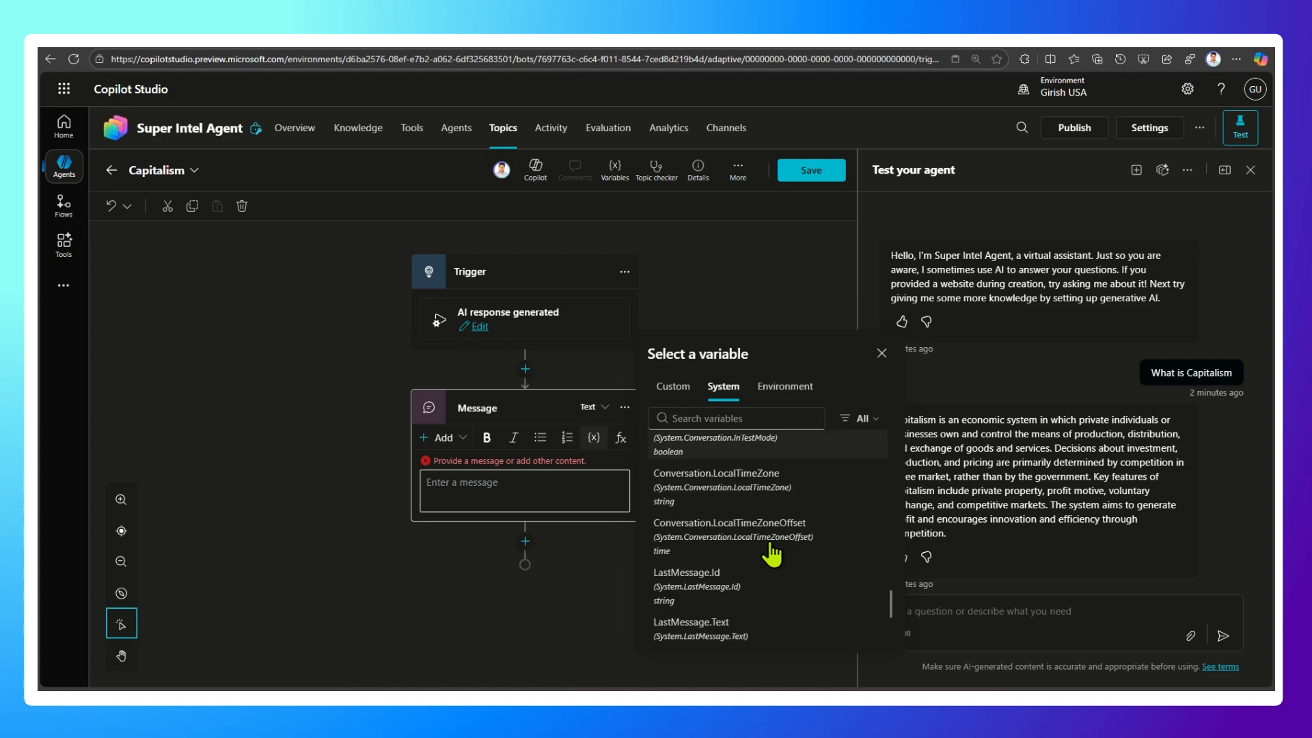
scroll(779, 499, down, 2)
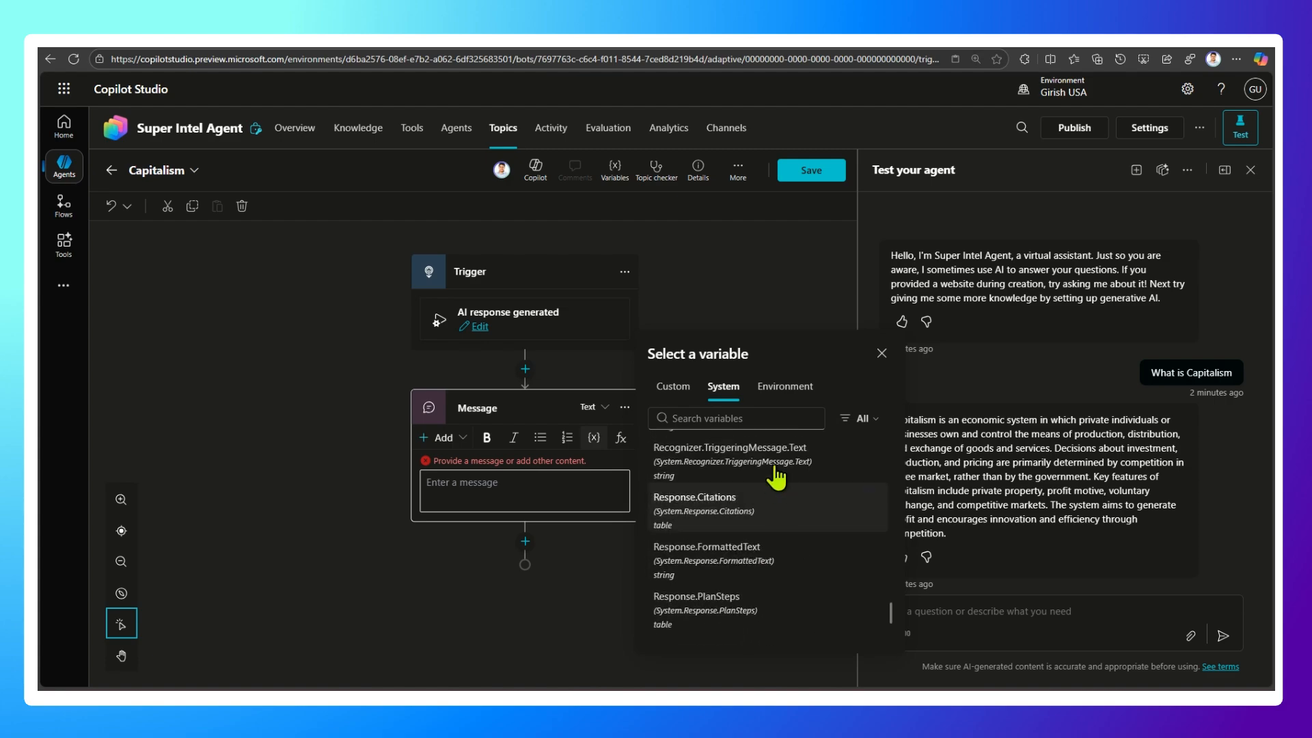
scroll(758, 485, up, 1)
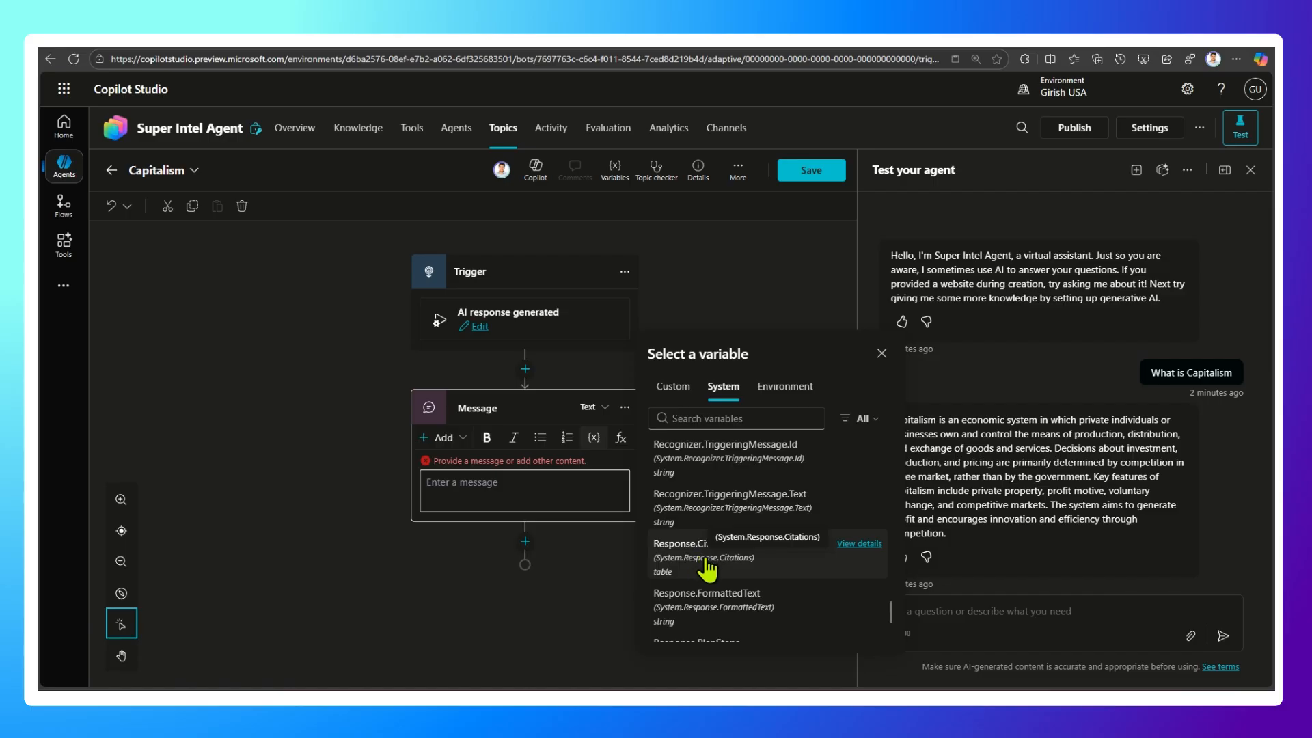
scroll(823, 591, down, 2)
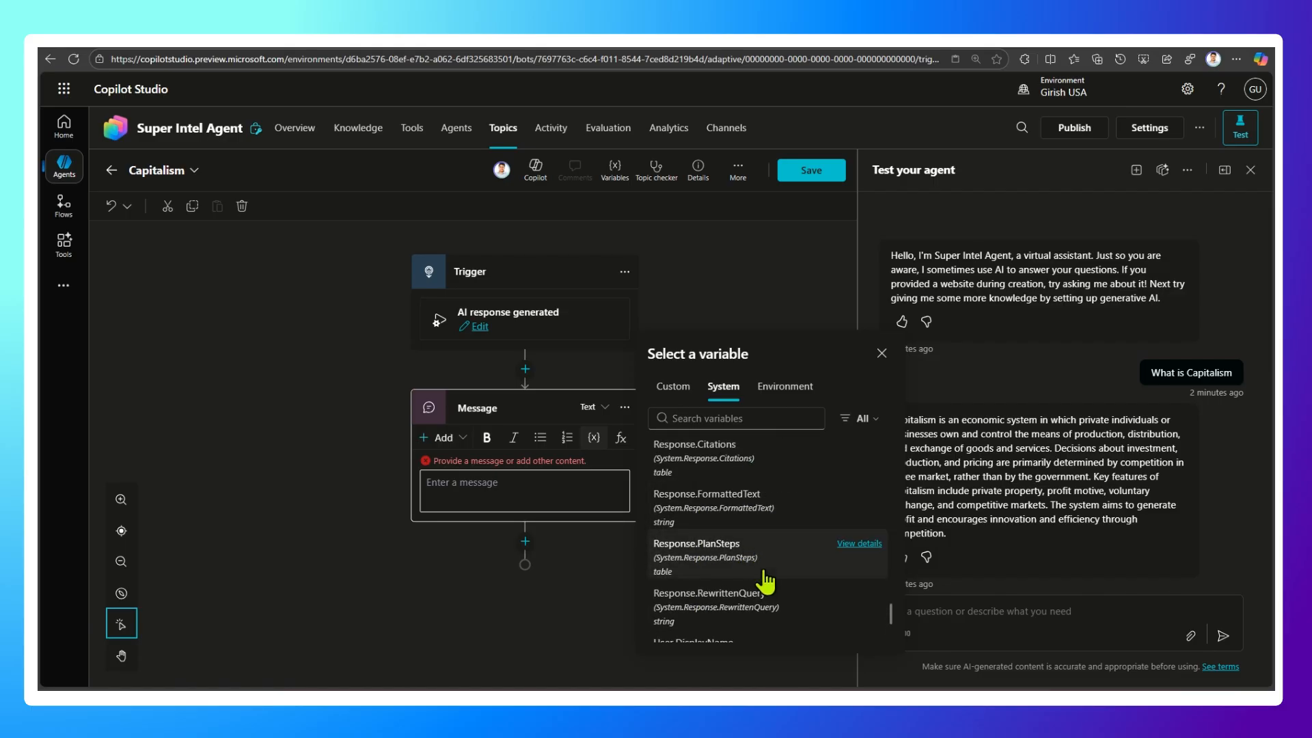
scroll(762, 512, down, 2)
scroll(771, 517, up, 3)
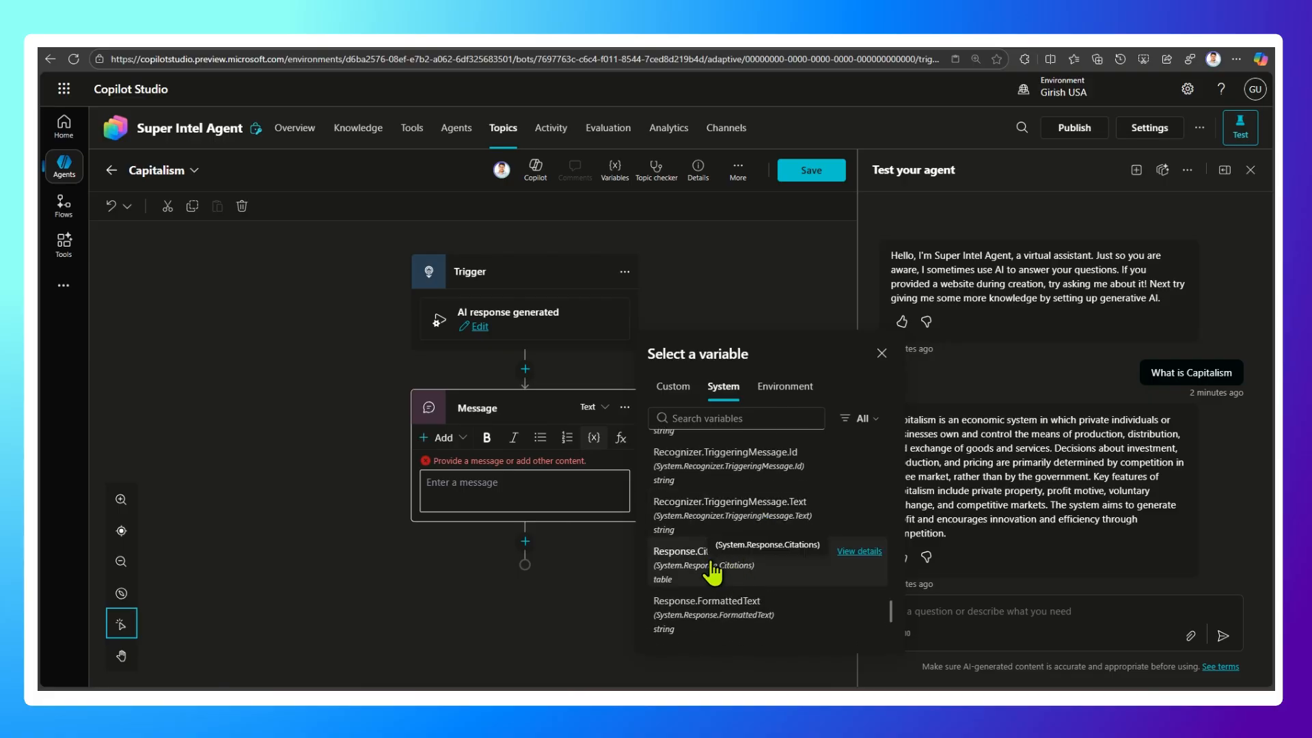
click(684, 567)
key(Return)
Insert the system variable Response.FormattedText on the message's second line and start a new line.
click(592, 441)
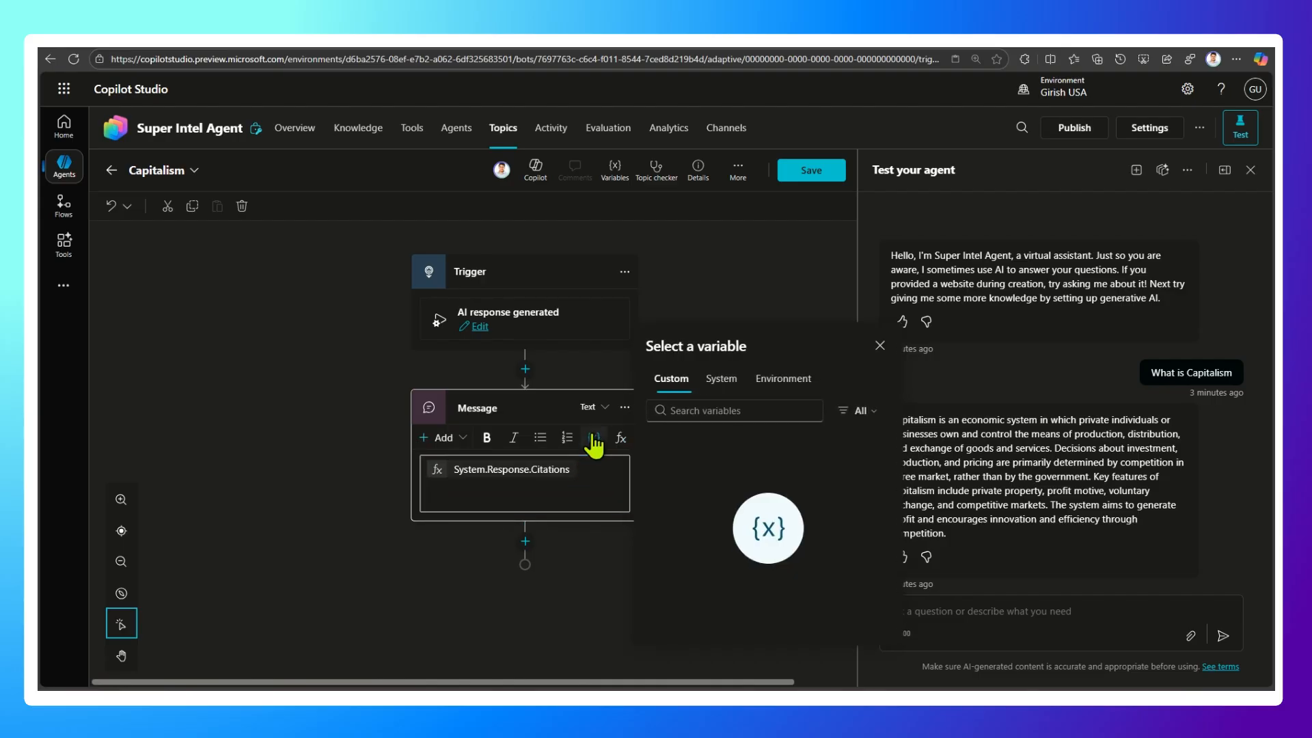
click(723, 380)
scroll(784, 486, down, 15)
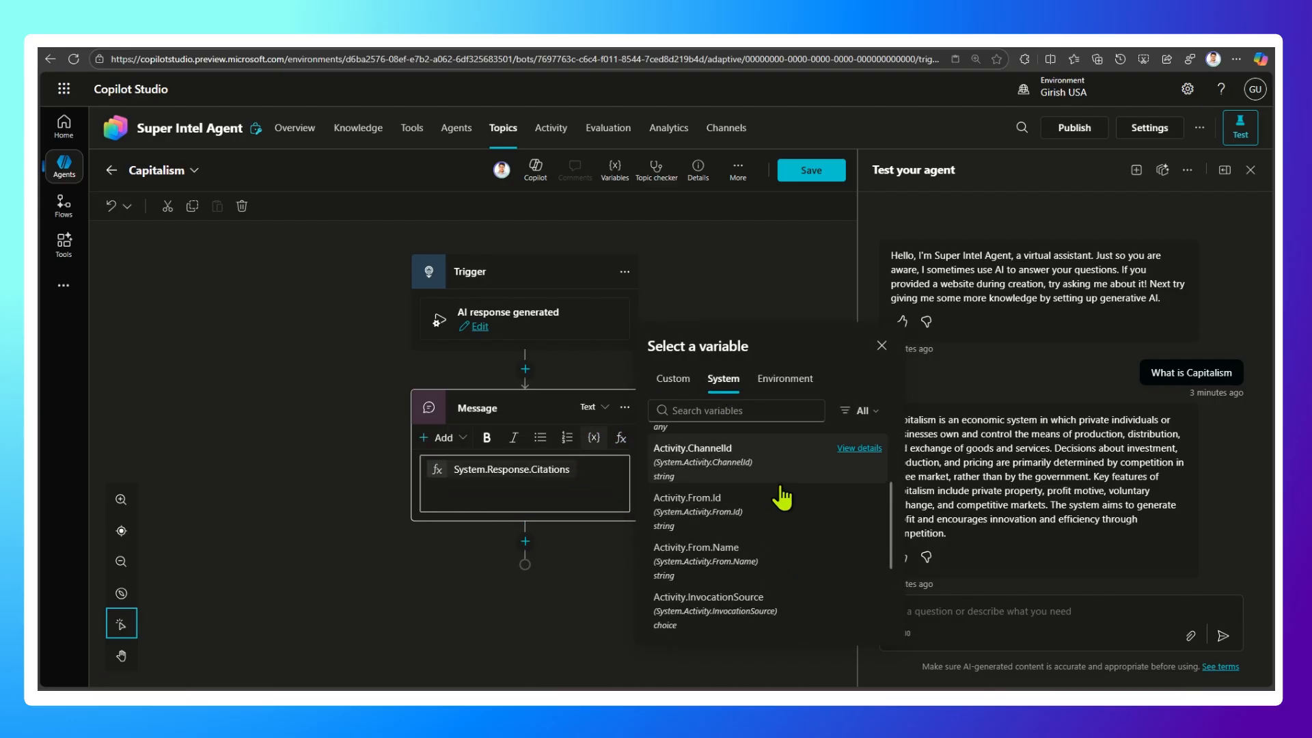
scroll(780, 524, down, 10)
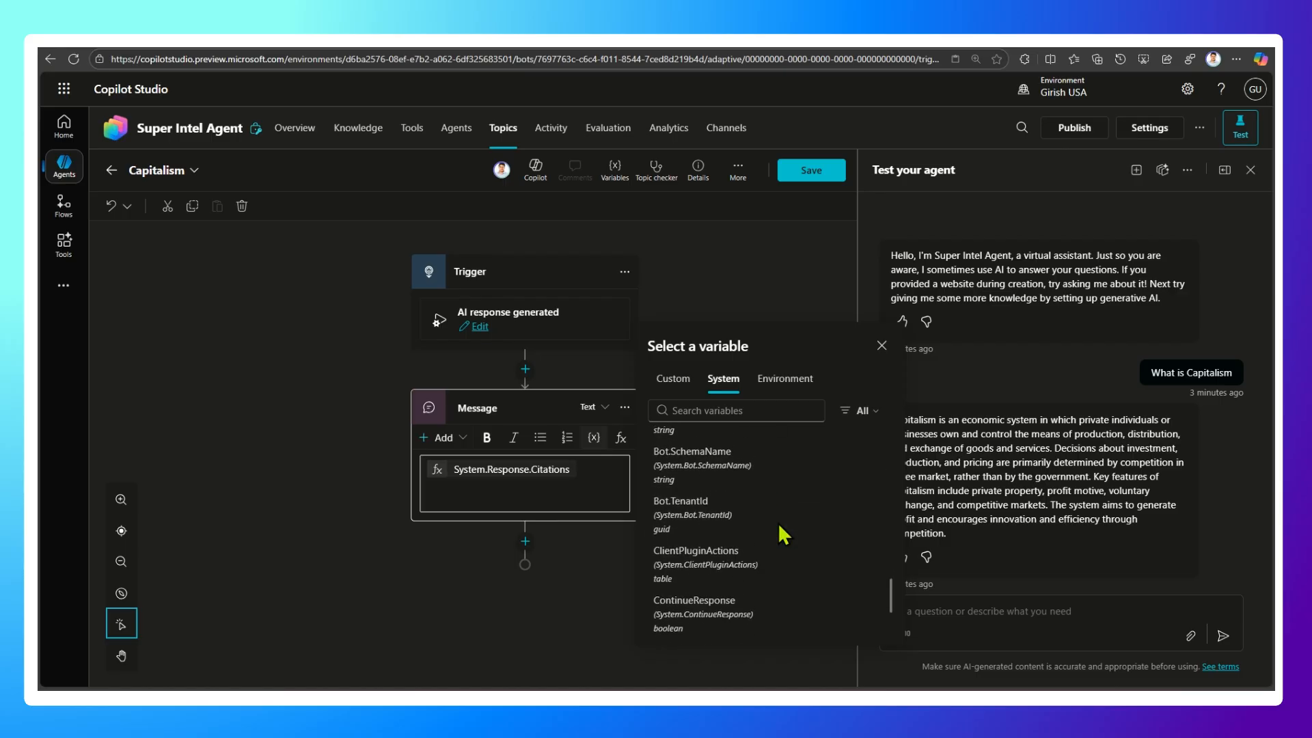
scroll(779, 524, down, 1)
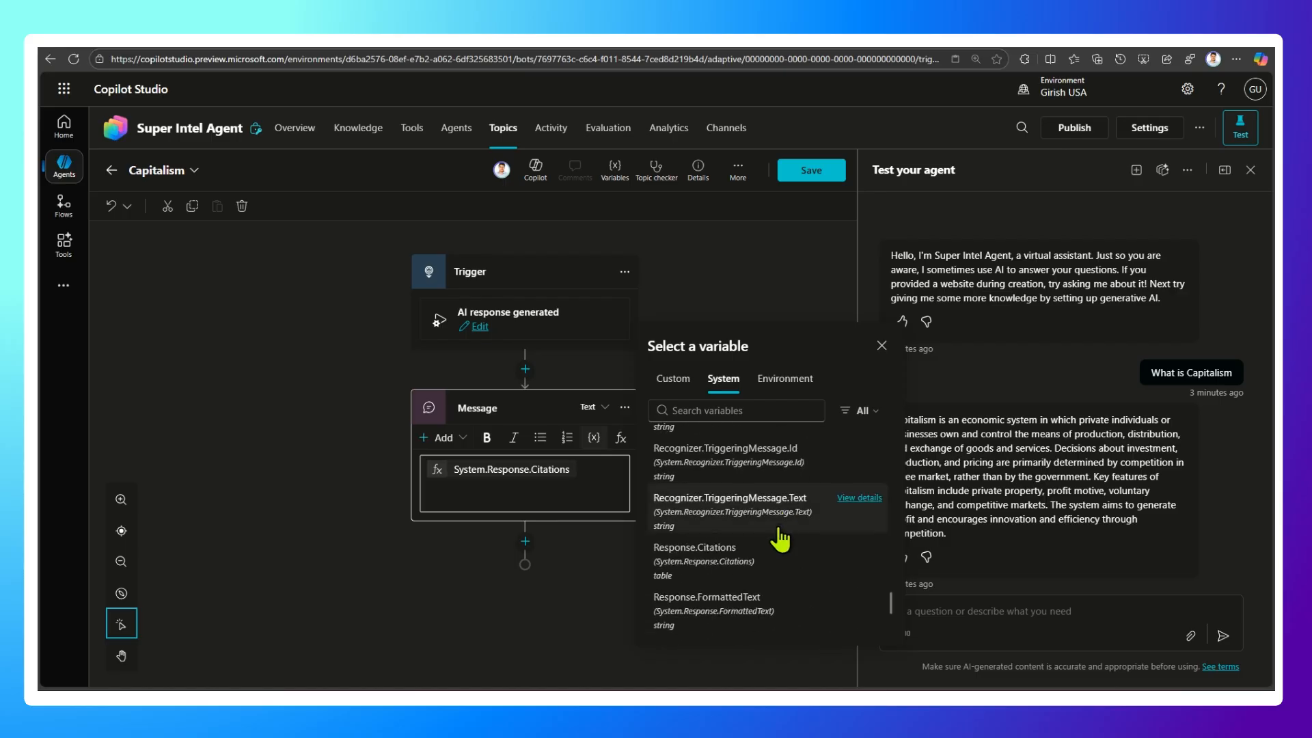
click(738, 597)
key(Return)
Insert the system variable Response.PlanSteps on the message's third line.
click(594, 439)
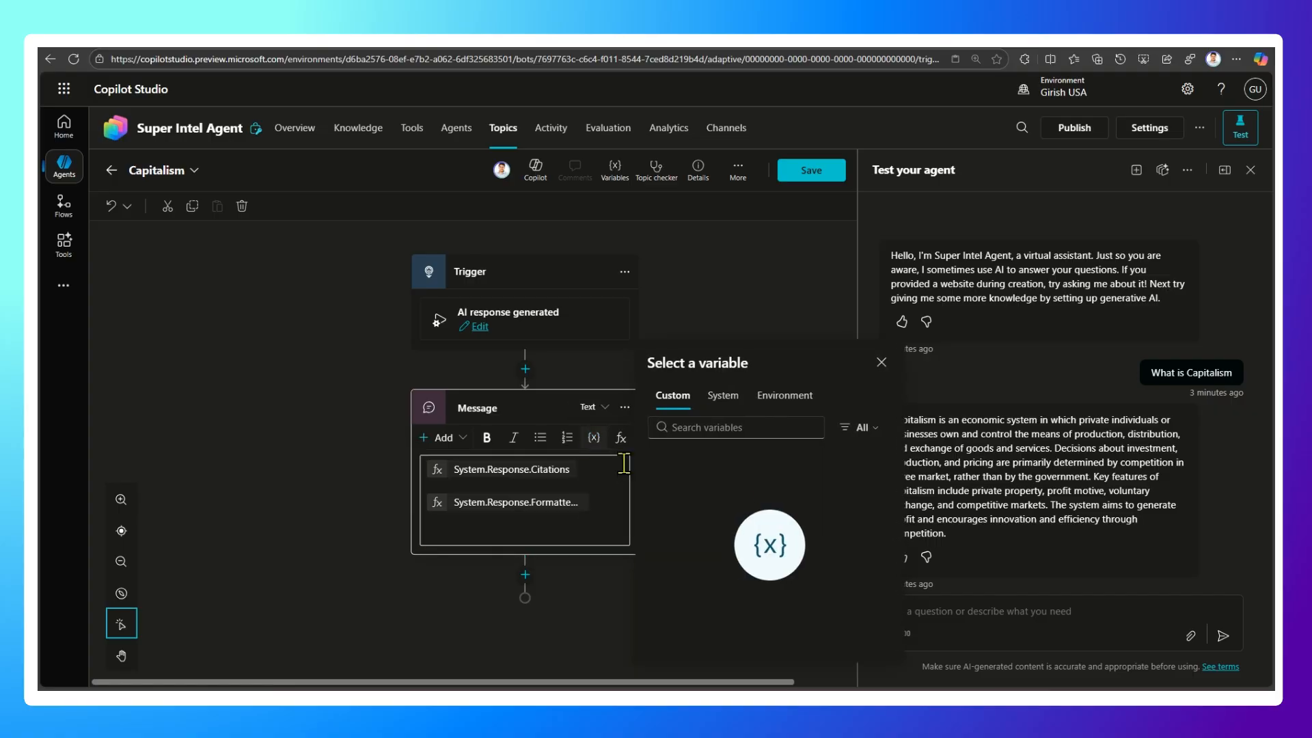
click(723, 396)
scroll(731, 516, down, 2)
scroll(731, 508, down, 6)
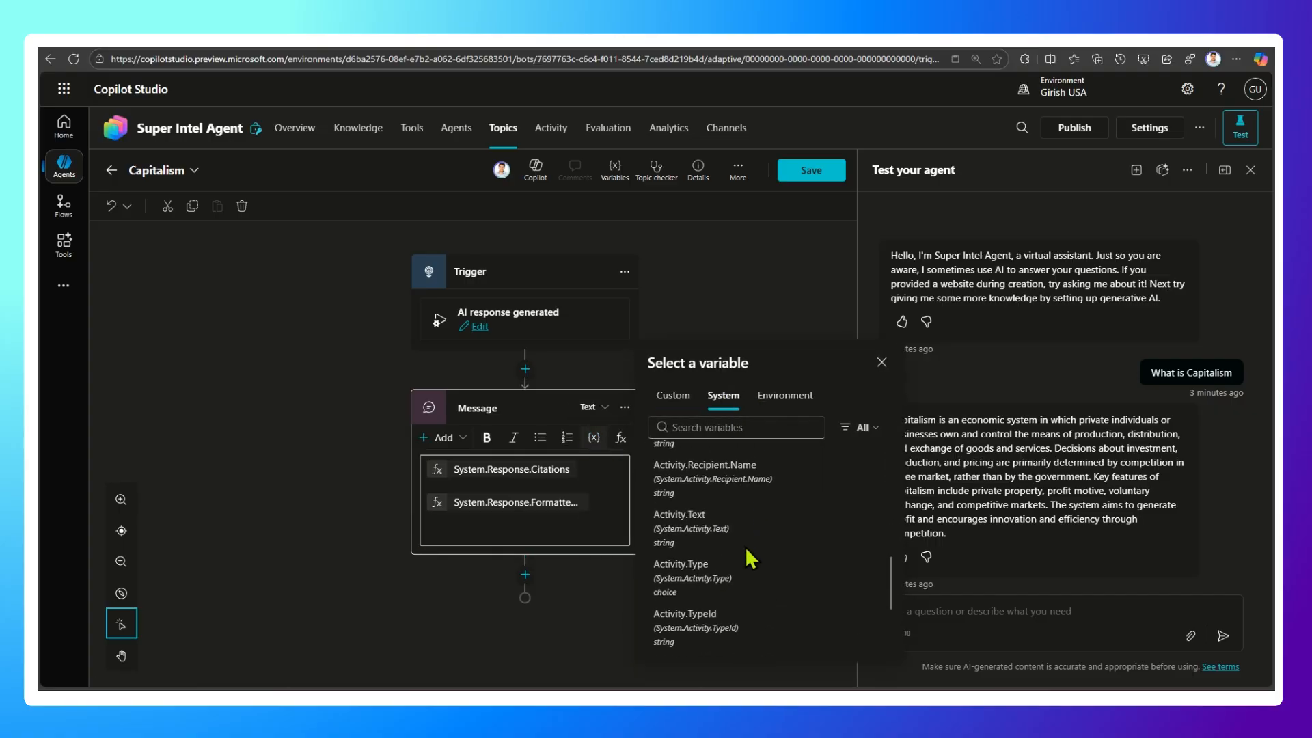
scroll(759, 580, down, 8)
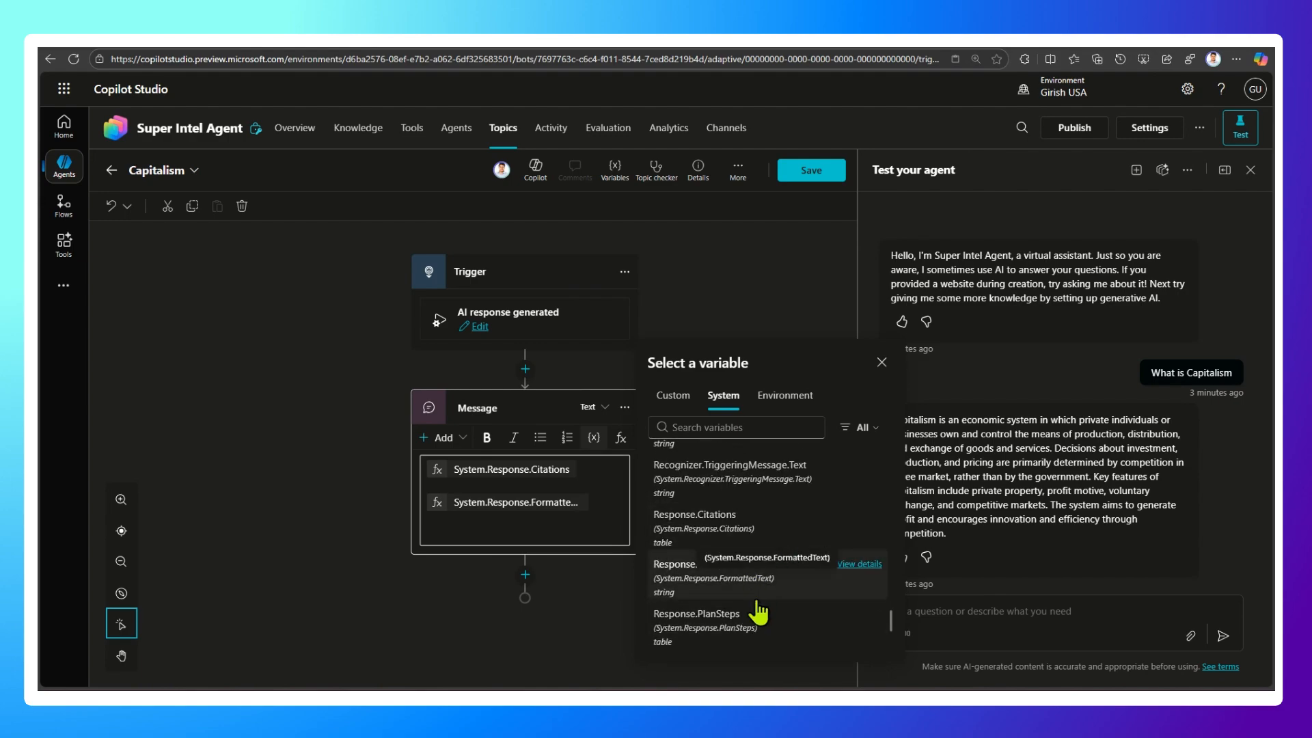
click(758, 616)
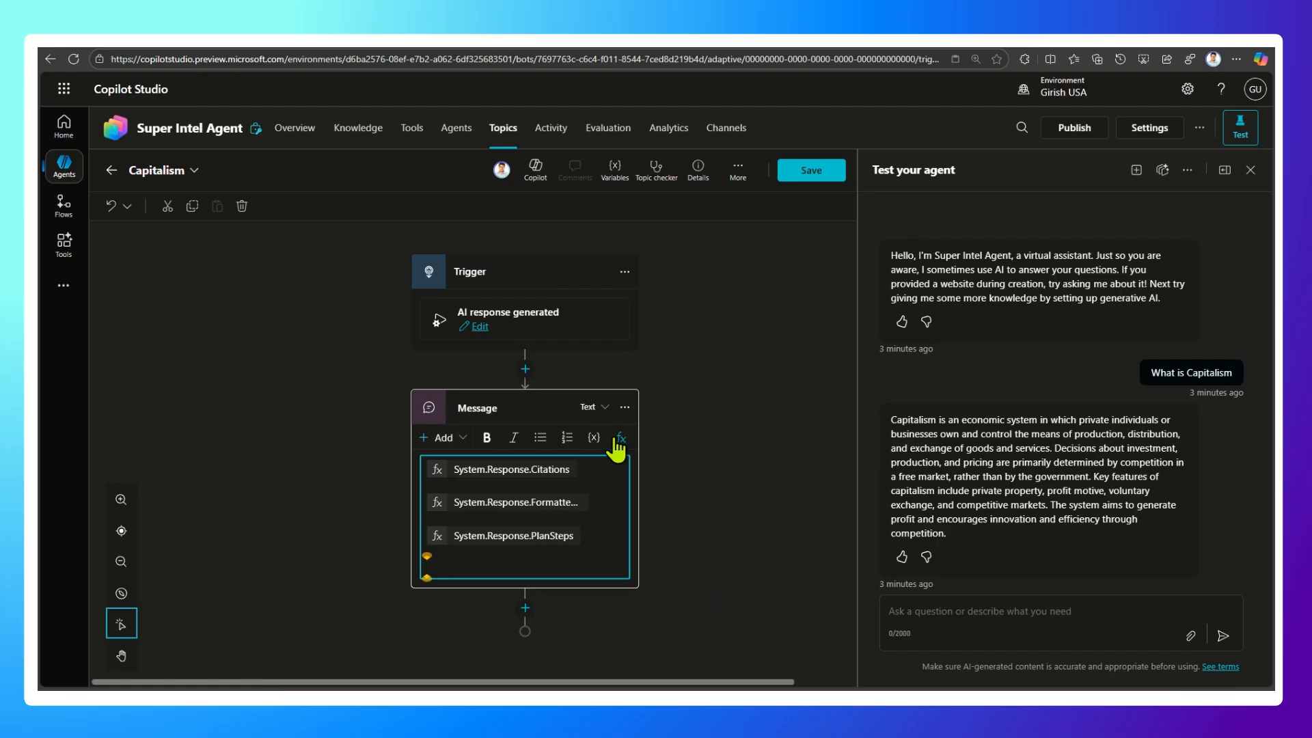
Insert the system variable Response.RewrittenQuery on the message's fourth line.
click(594, 438)
click(729, 428)
scroll(779, 532, down, 5)
scroll(791, 587, down, 10)
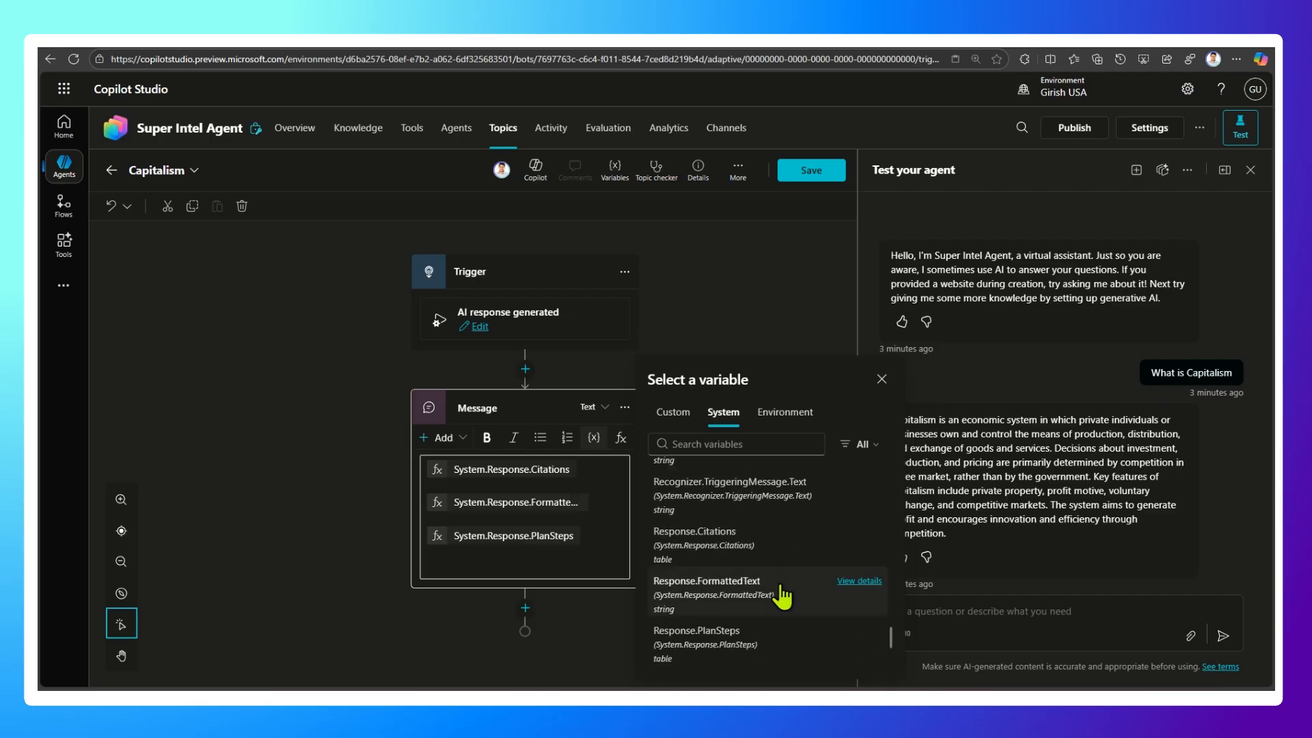
scroll(782, 587, down, 3)
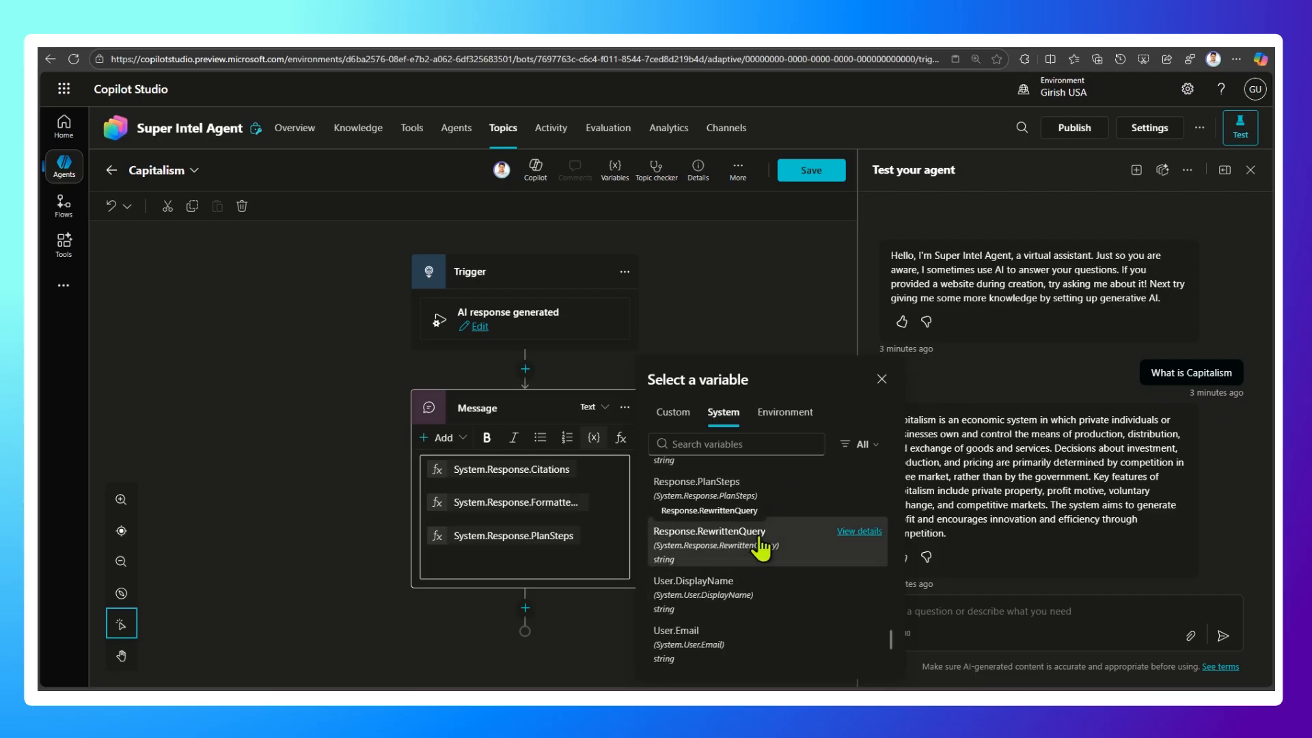
click(760, 556)
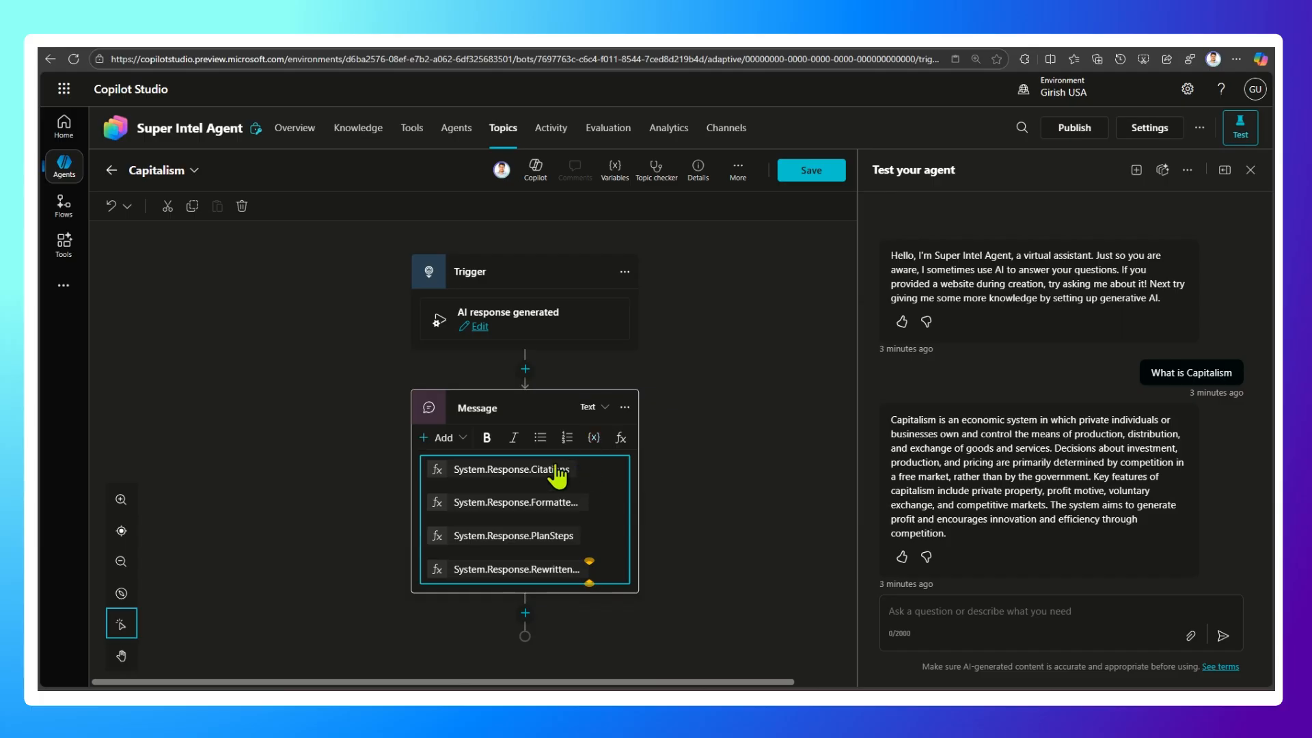
Add the headings CITATIONS and FORMATTED TEXT on their own lines above the matching response variables in the message.
click(604, 470)
key(Home)
key(Return)
text(CITATIONS)
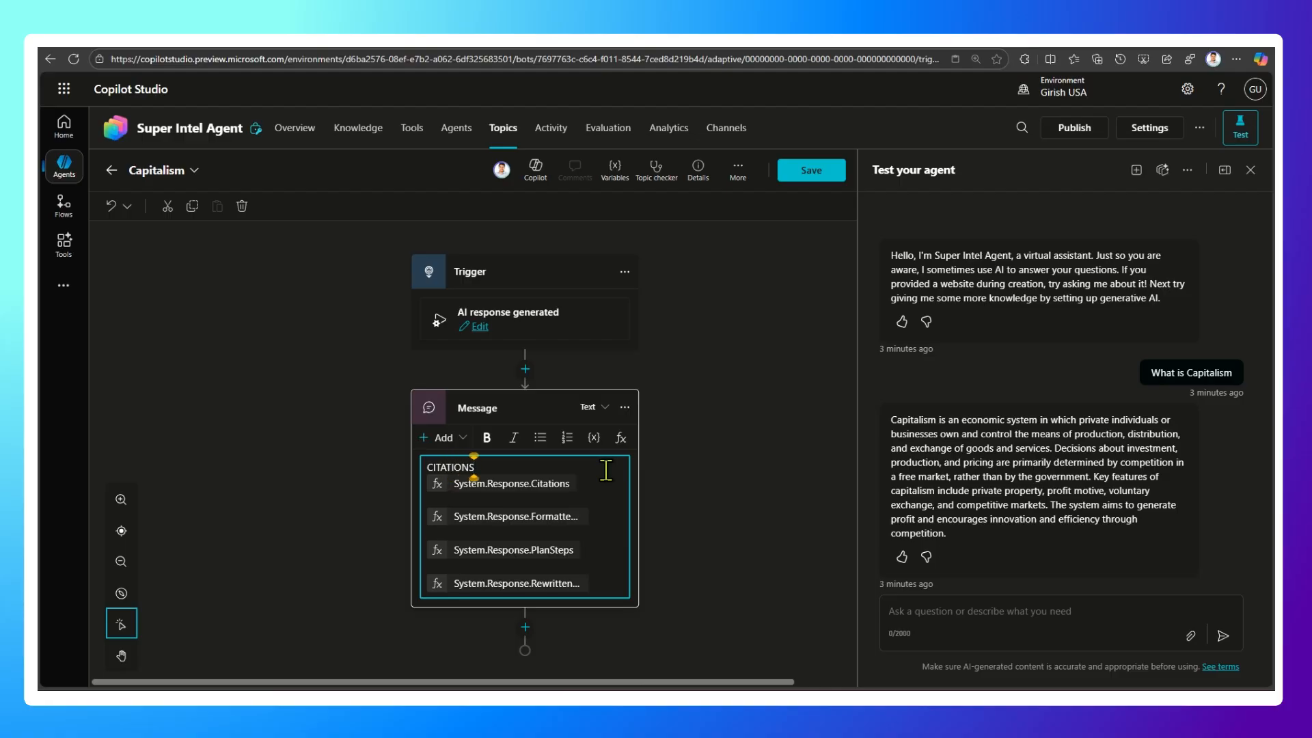
click(580, 503)
key(Return)
text(FORMATTED)
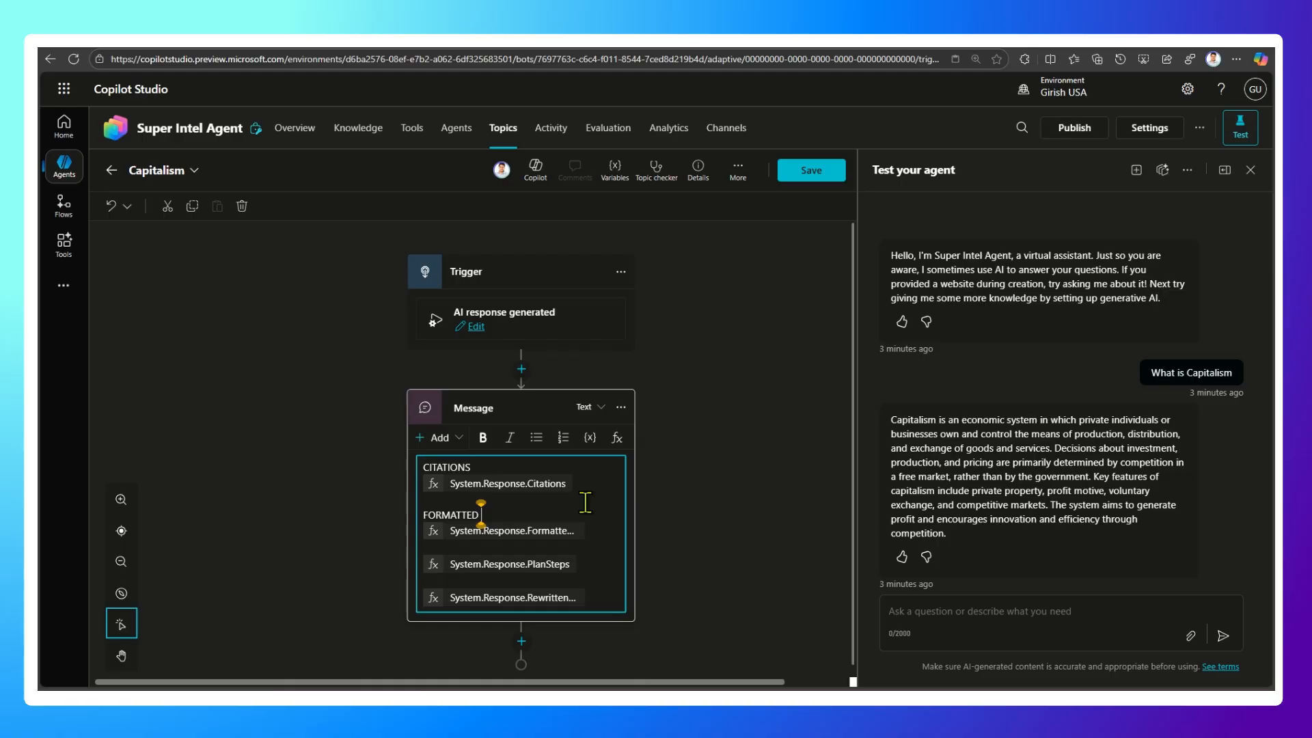
text( TEXT)
Add the headings PLAN STEPS and REWRITTEN QUERY on their own lines above the matching response variables.
click(572, 546)
key(Return)
text(PLAN STEPS)
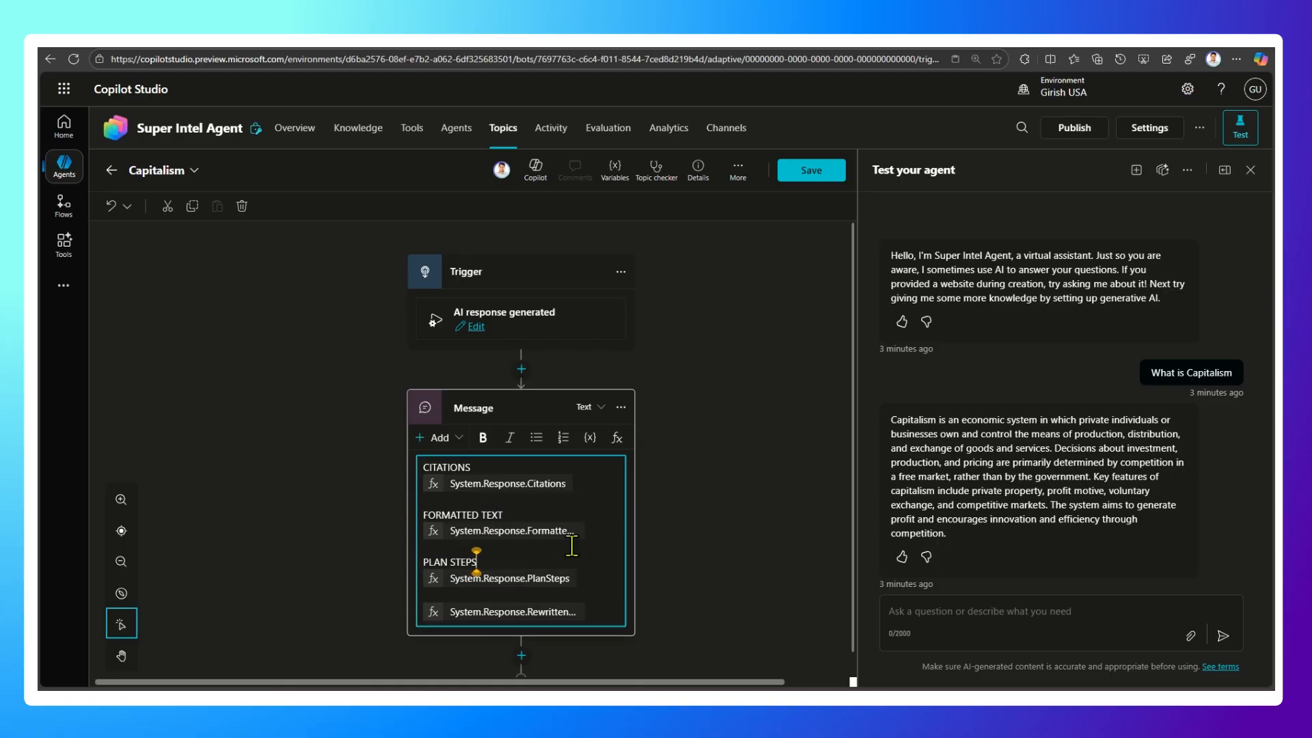
click(553, 593)
key(Return)
text(REWRITTEN QUERY)
Make the message headings CITATIONS and FORMATTED TEXT bold.
double_click(459, 465)
click(482, 437)
double_click(452, 516)
click(451, 517)
triple_click(459, 511)
drag(507, 515, 419, 516)
click(480, 439)
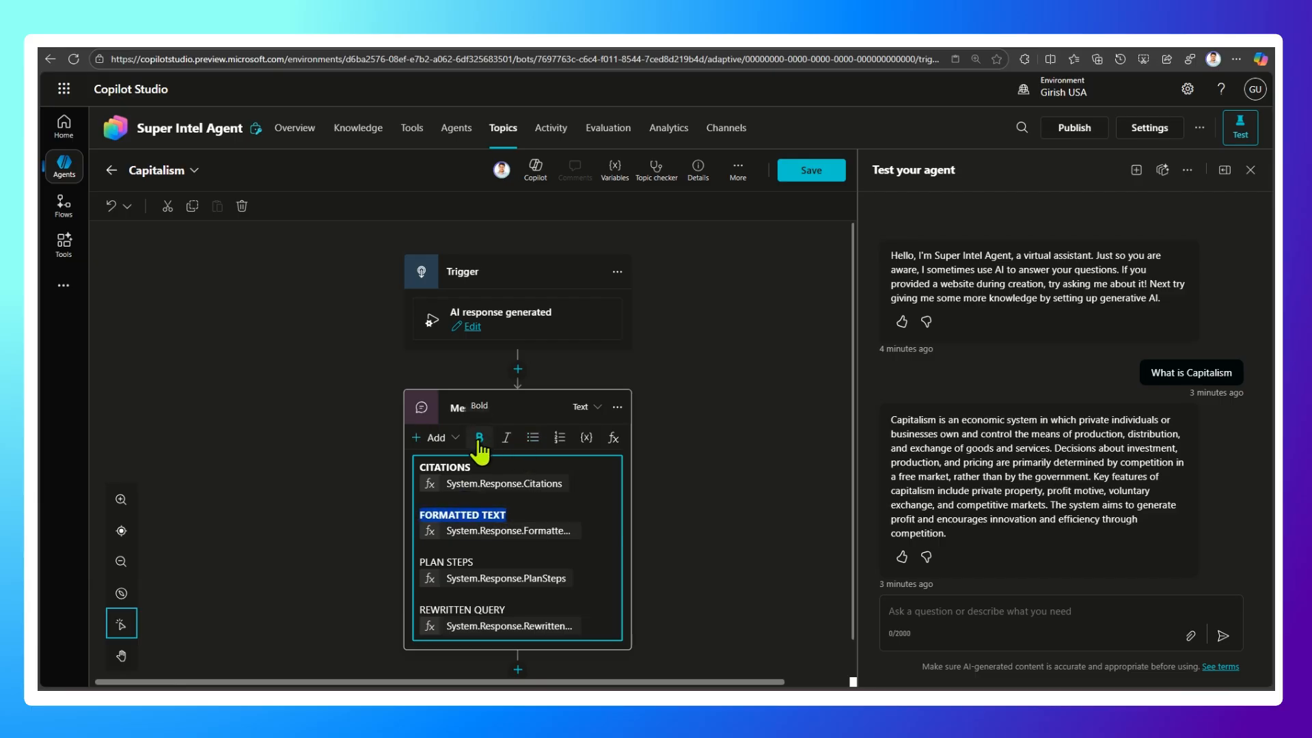
Make the headings PLAN STEPS and REWRITTEN QUERY bold and save the topic.
drag(474, 561, 420, 563)
click(479, 438)
scroll(499, 533, down, 1)
drag(506, 571, 418, 586)
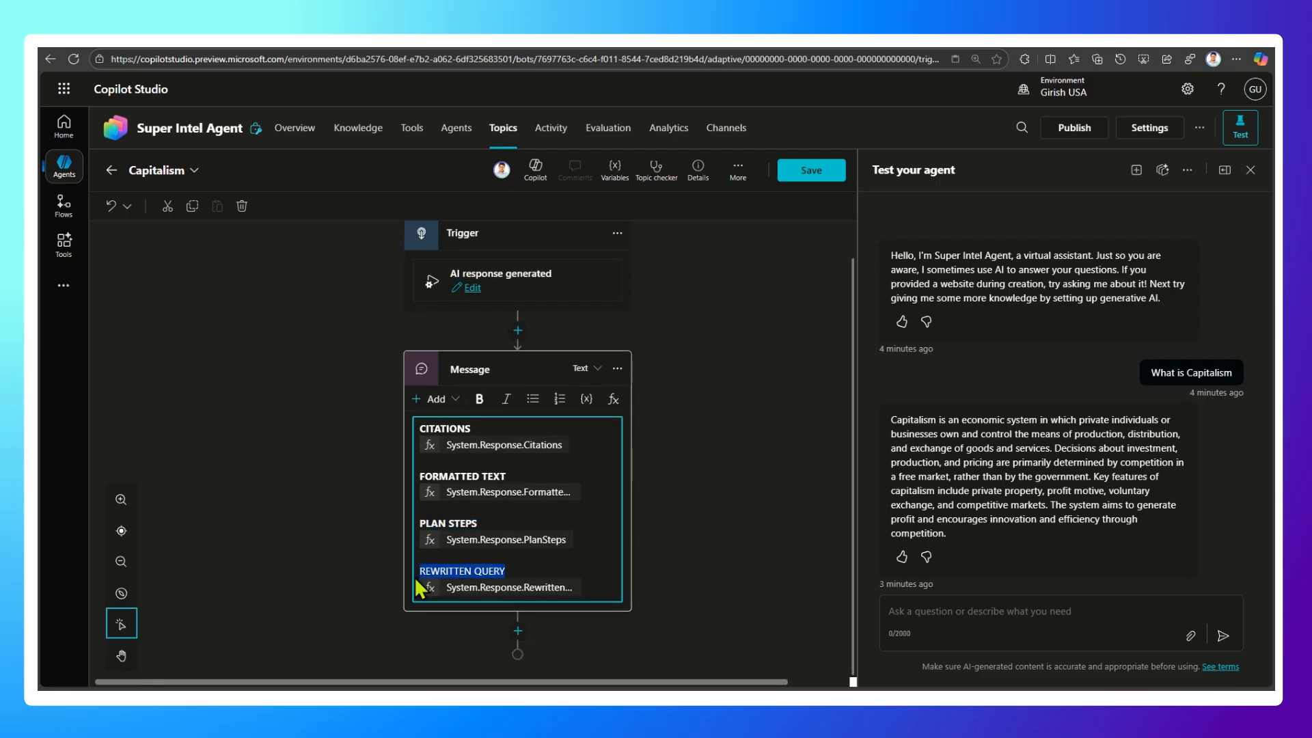
click(478, 398)
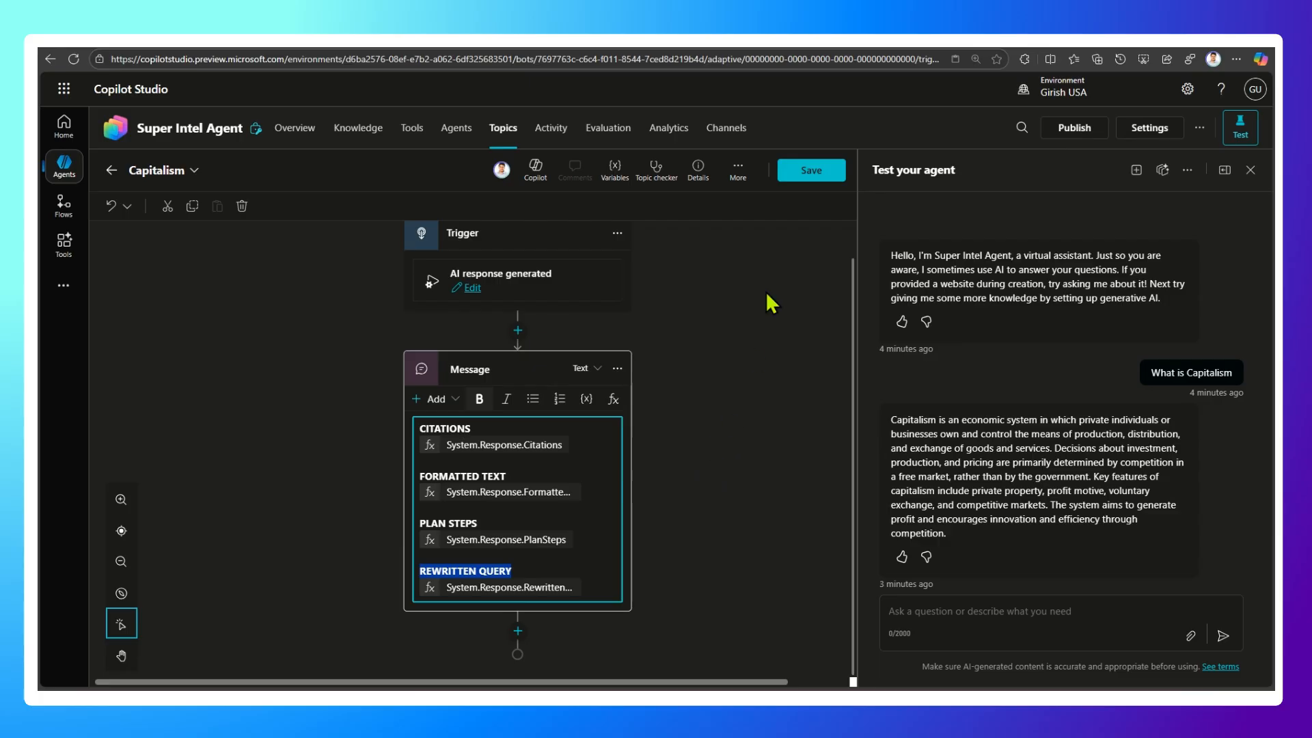
click(806, 172)
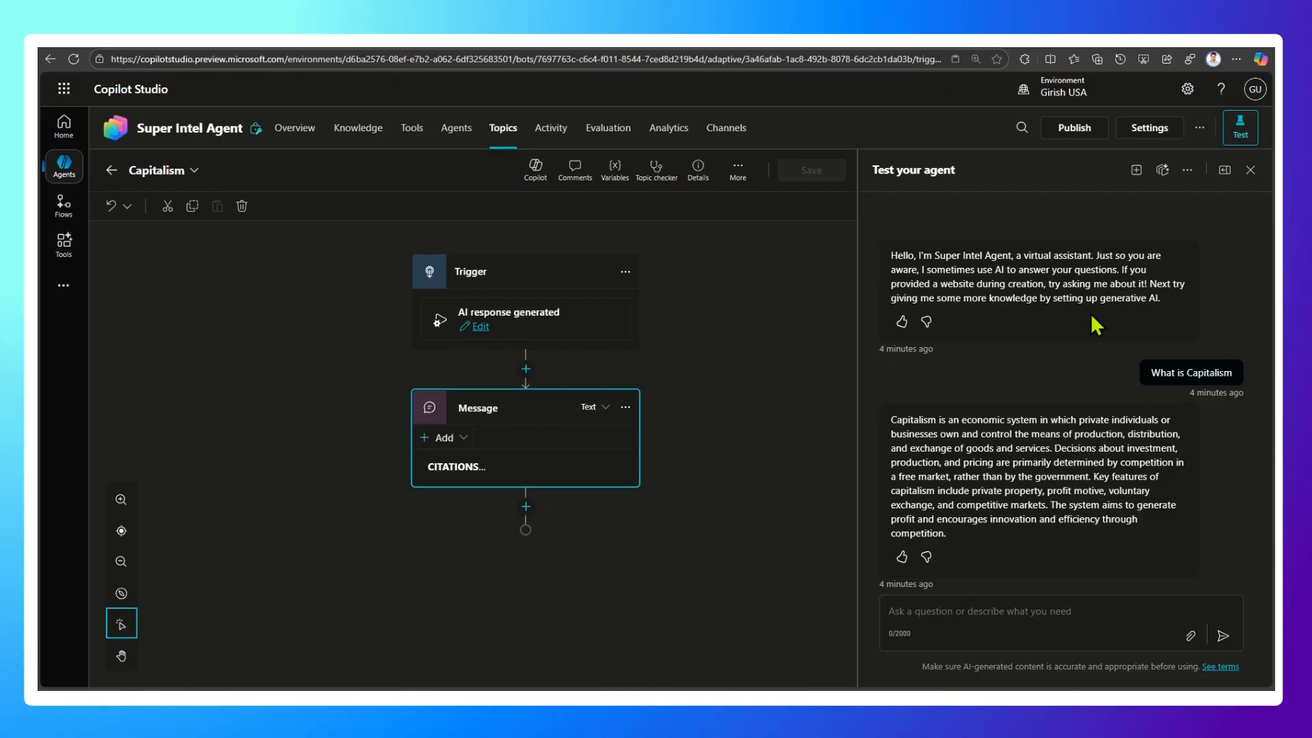
Start a new test session, ask the agent "What is capitalism?" and review the labelled response output.
click(1154, 169)
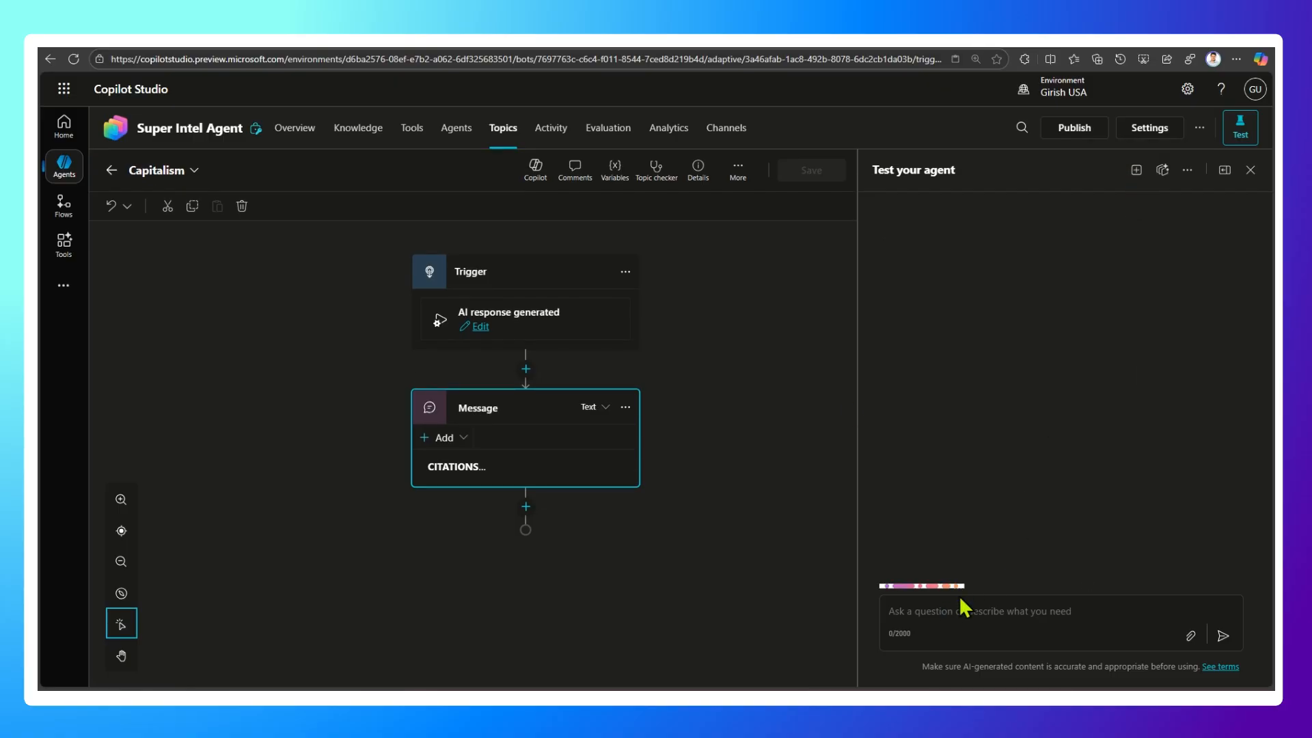
text(What is)
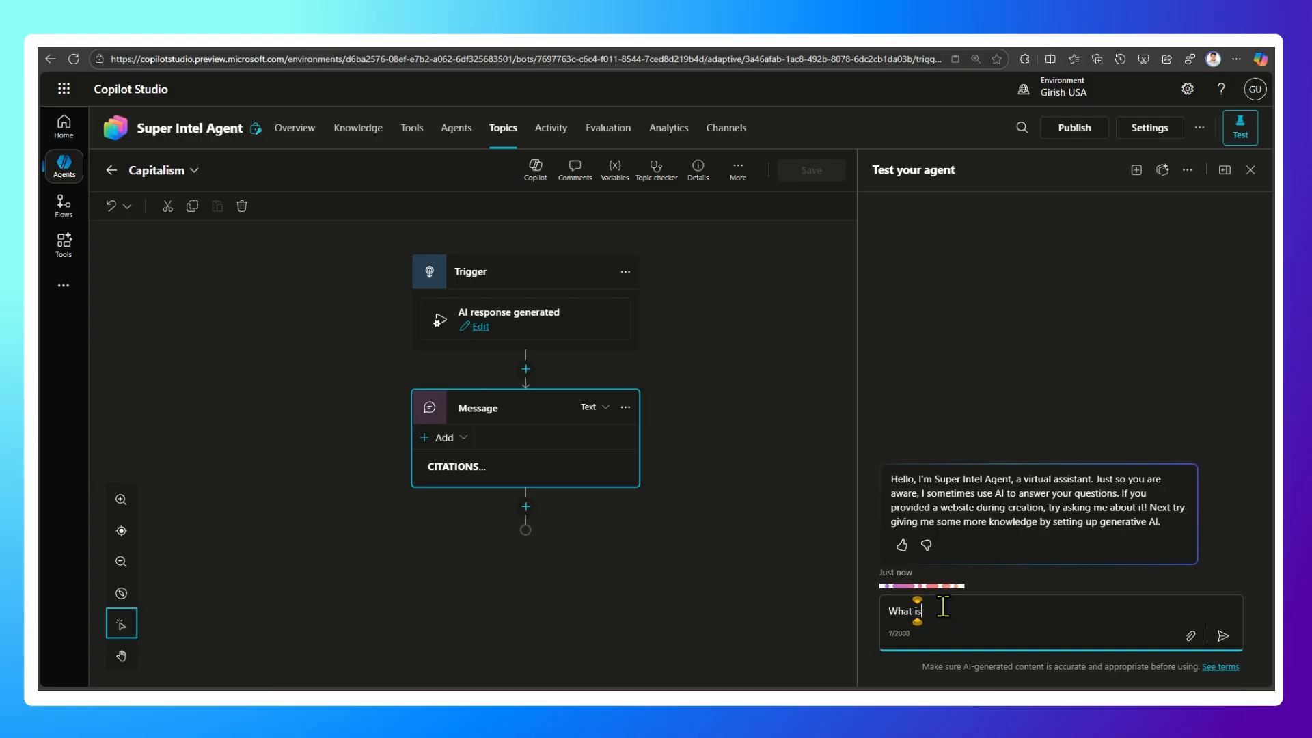
text( capit)
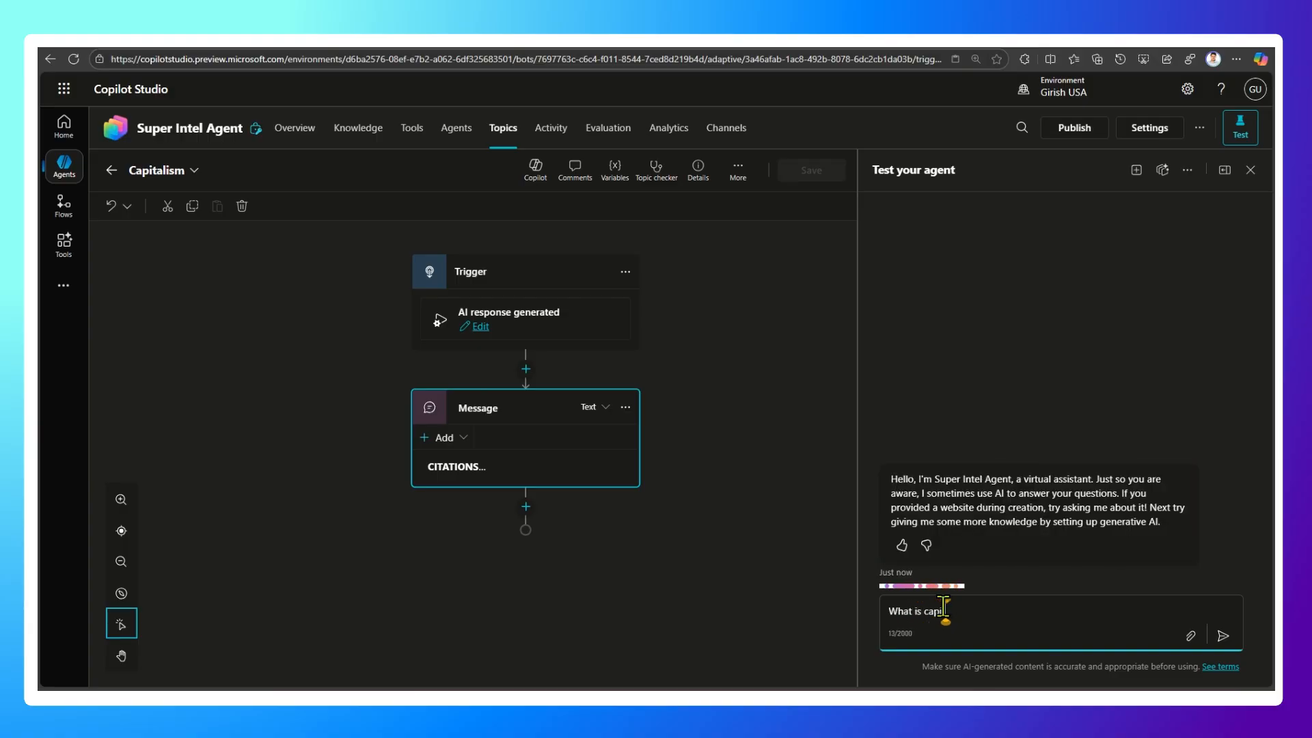
text(li)
key(BackSpace)
key(BackSpace)
text(alism?)
key(Return)
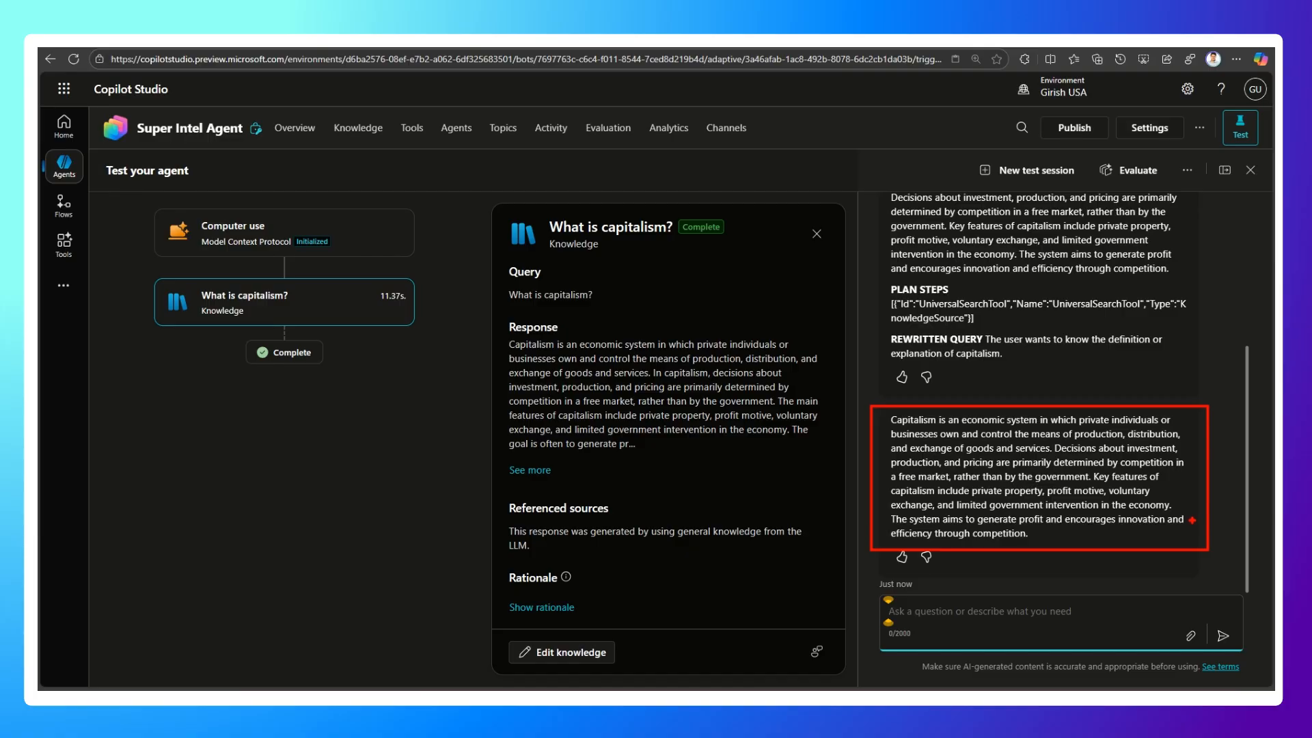
scroll(1191, 520, up, 3)
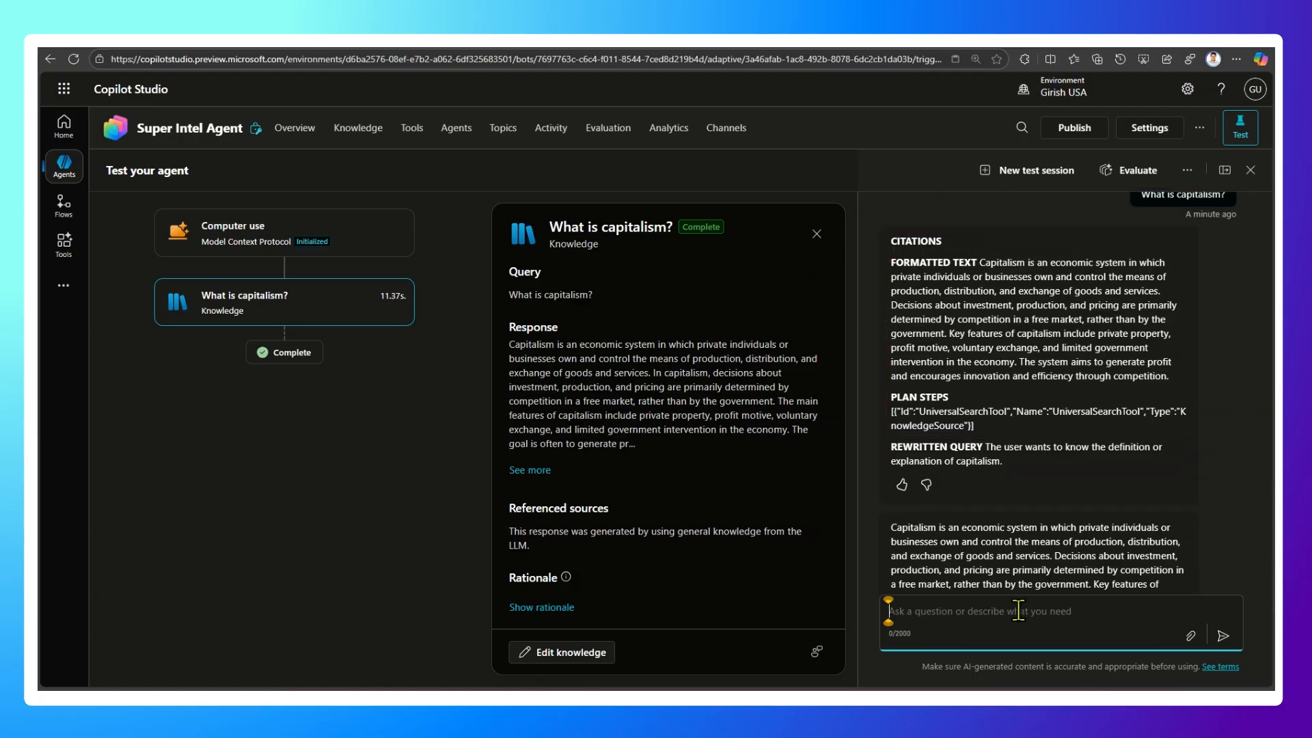
Ask the agent "winner of Australian Open Mens 2025" and examine its answer and referenced sources.
text(Who was the winner o)
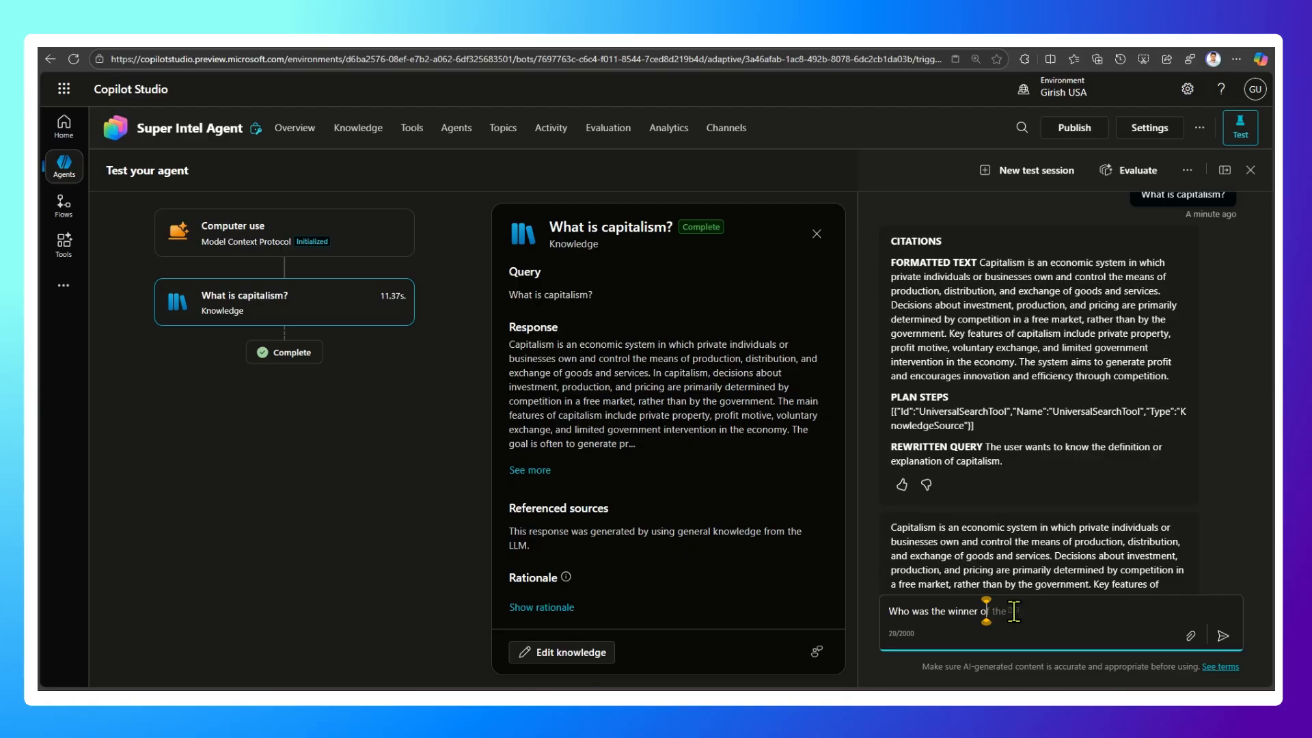
key(ctrl+a)
text(winner of Austral)
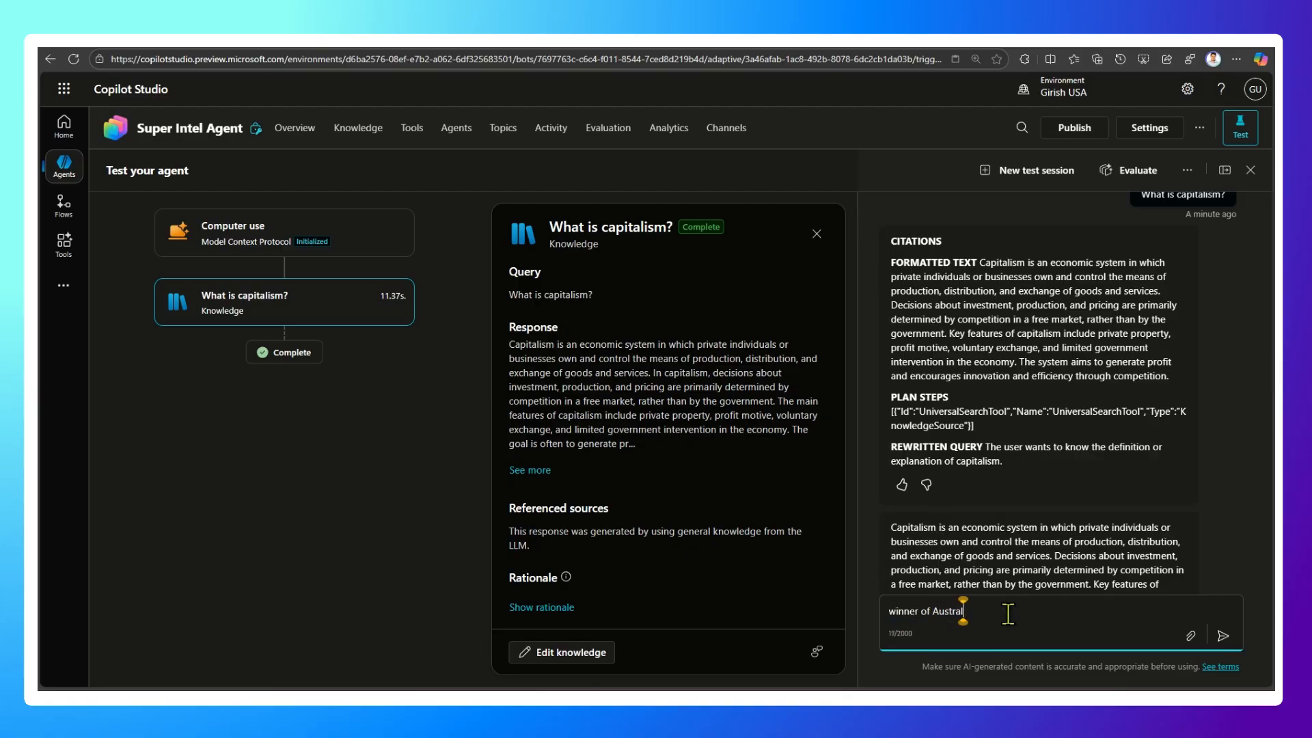
text(ian Open Mens 2025)
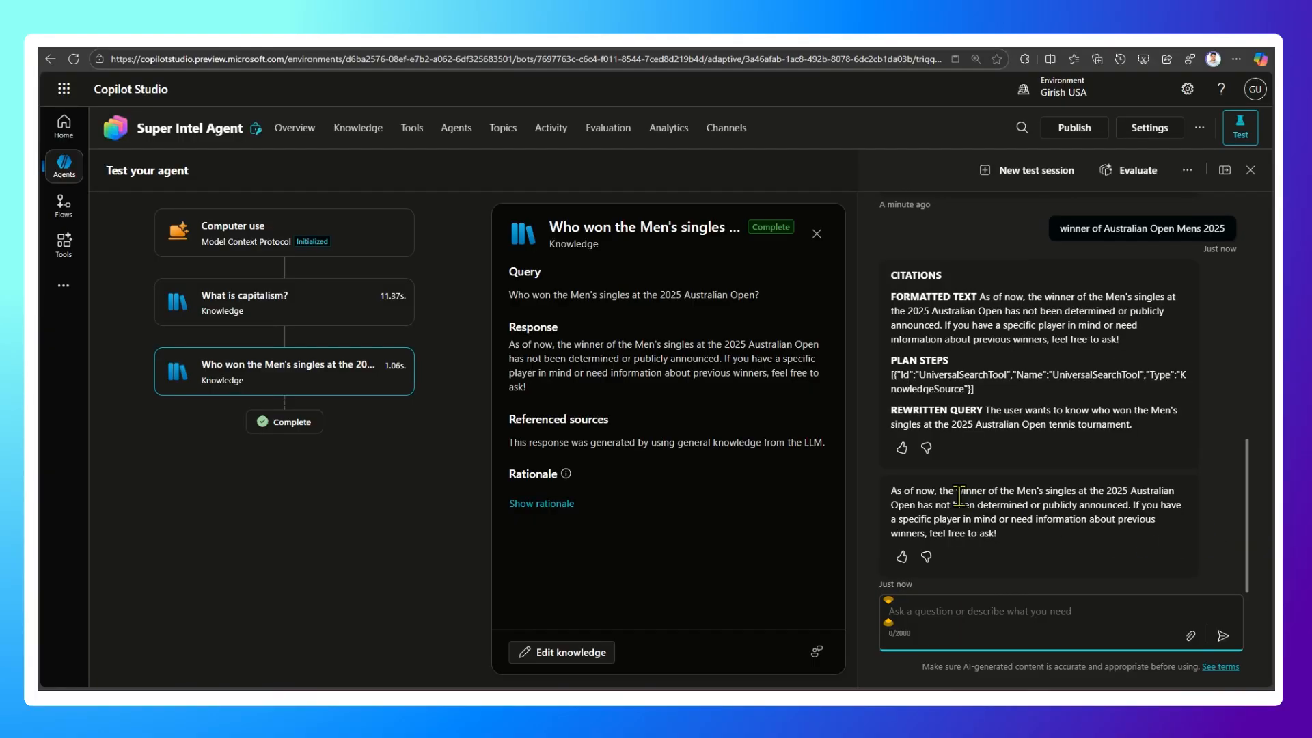
drag(976, 486, 1030, 540)
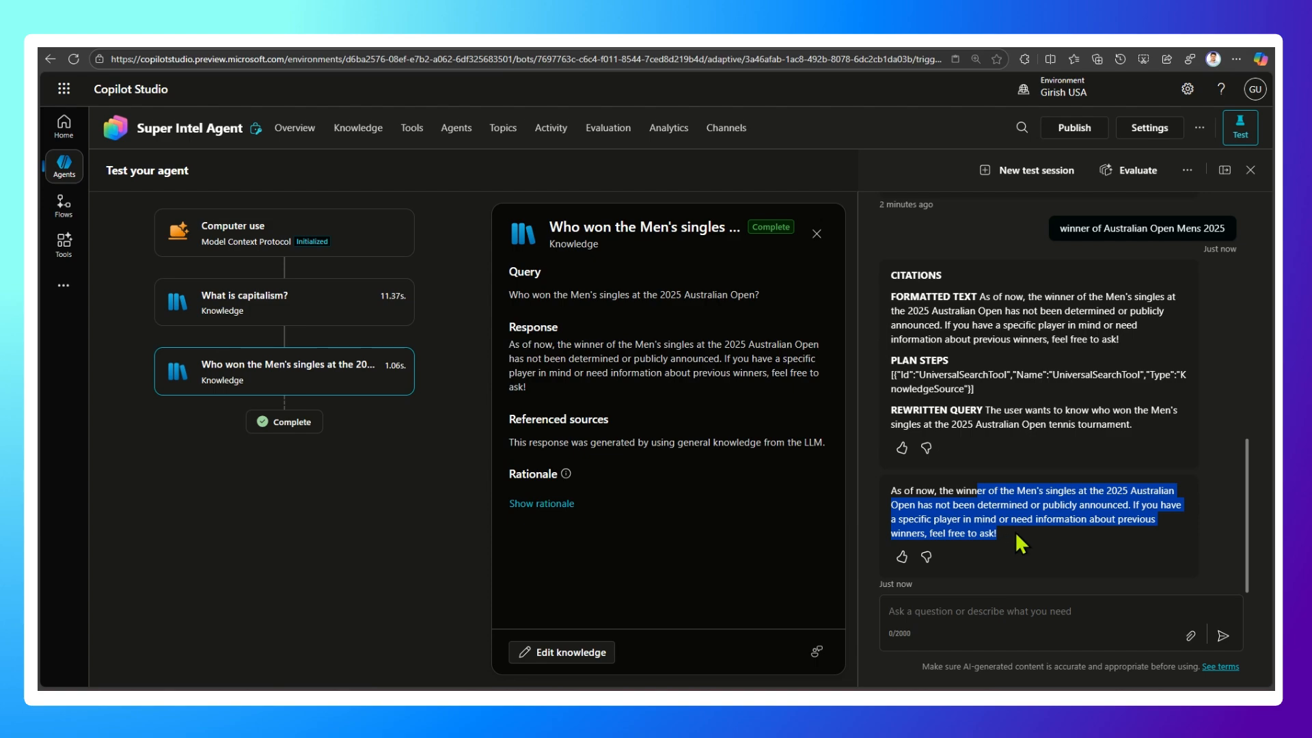
drag(1032, 535, 1042, 534)
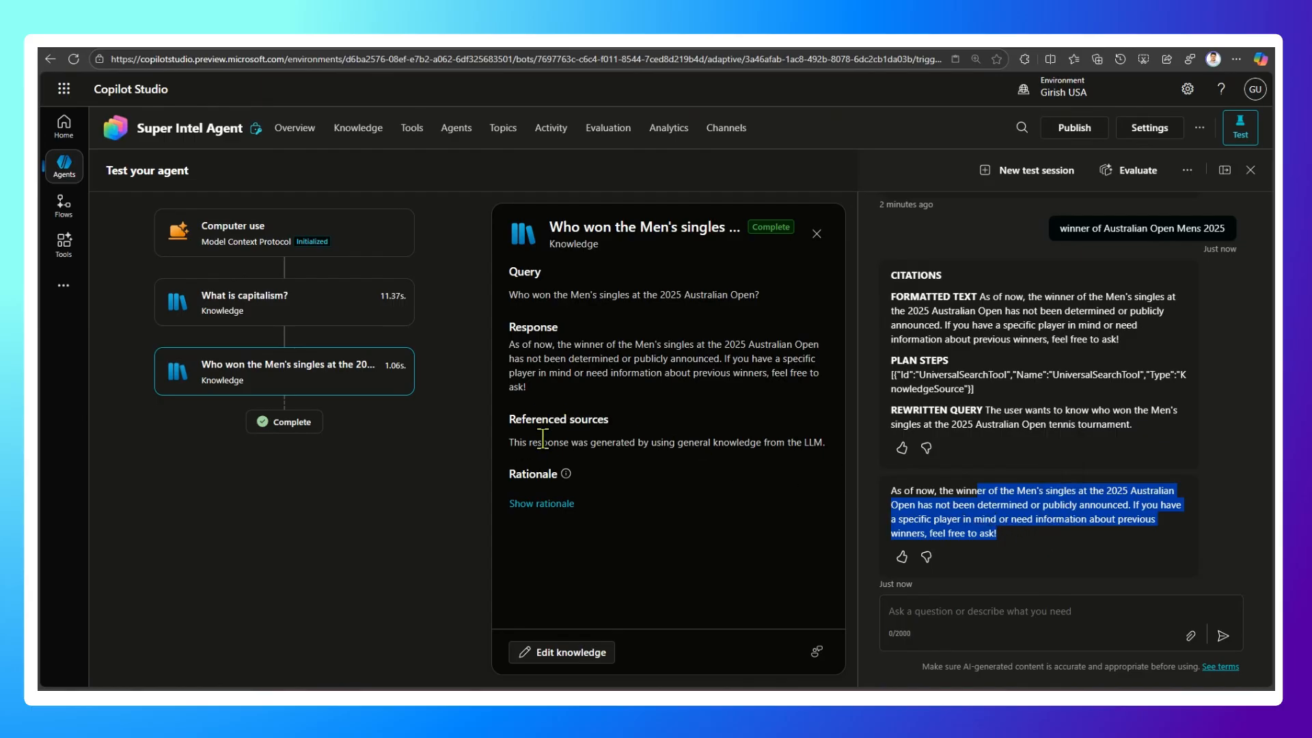
drag(508, 442, 981, 467)
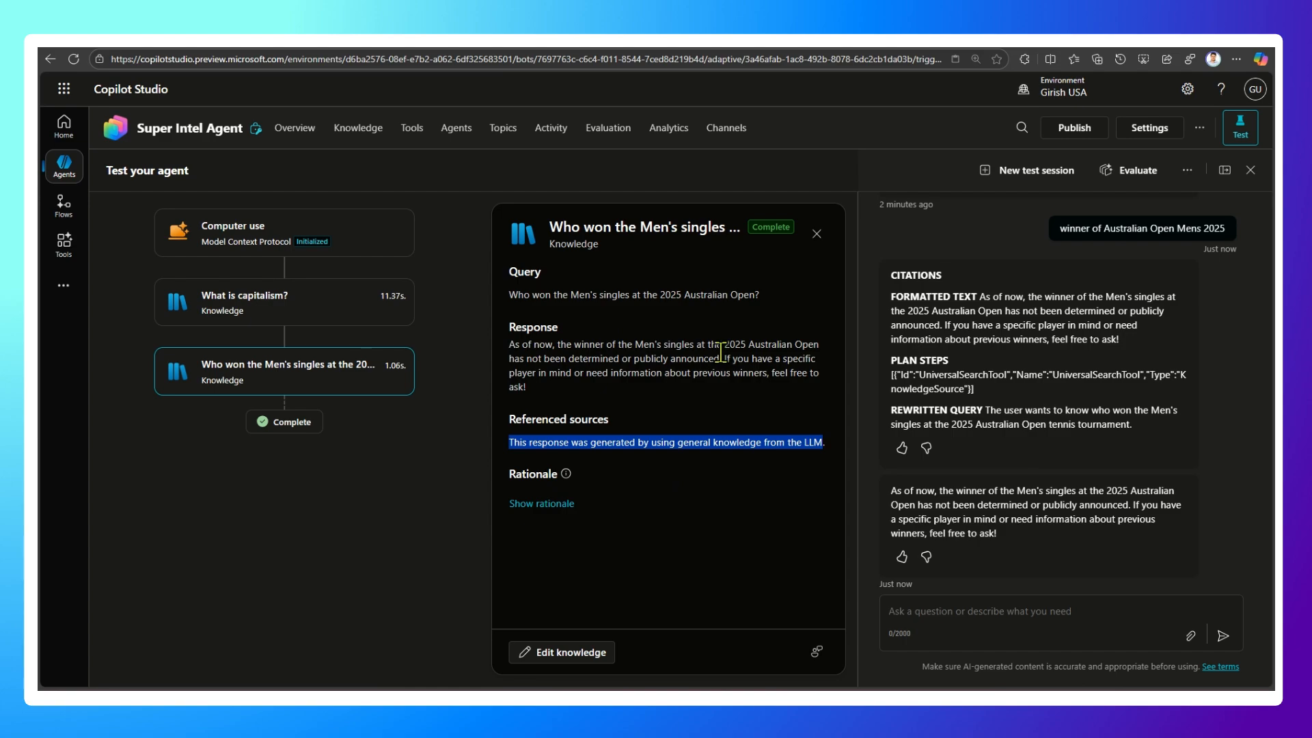
Turn on "Use information from the Web" in the agent's generative AI settings and save the change.
click(1150, 133)
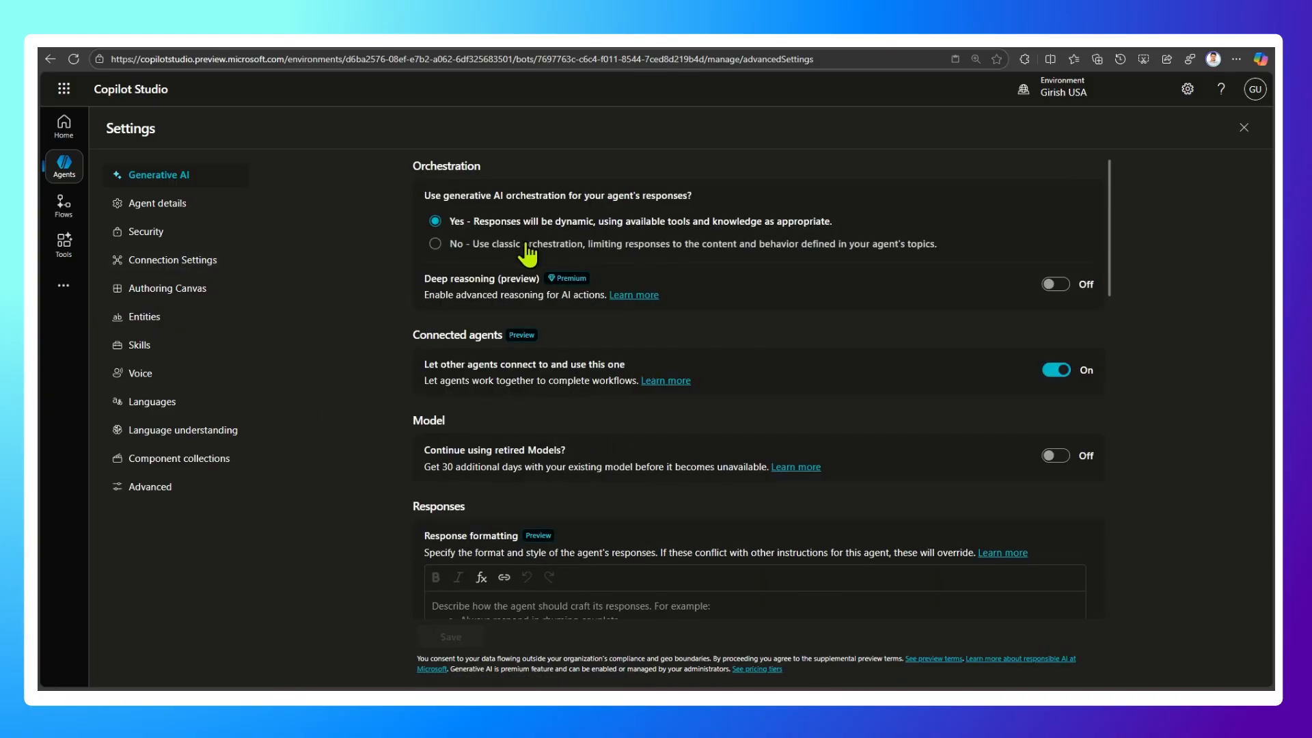
scroll(597, 458, down, 3)
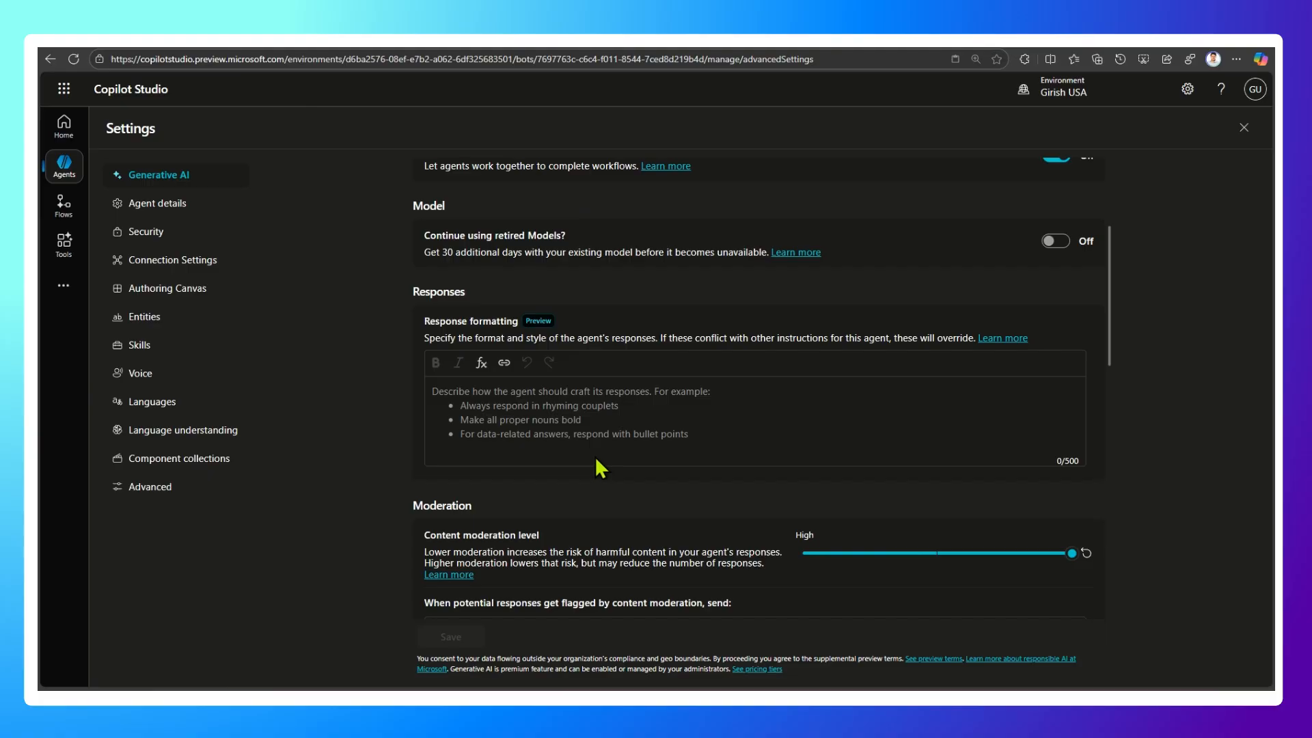
scroll(619, 480, down, 10)
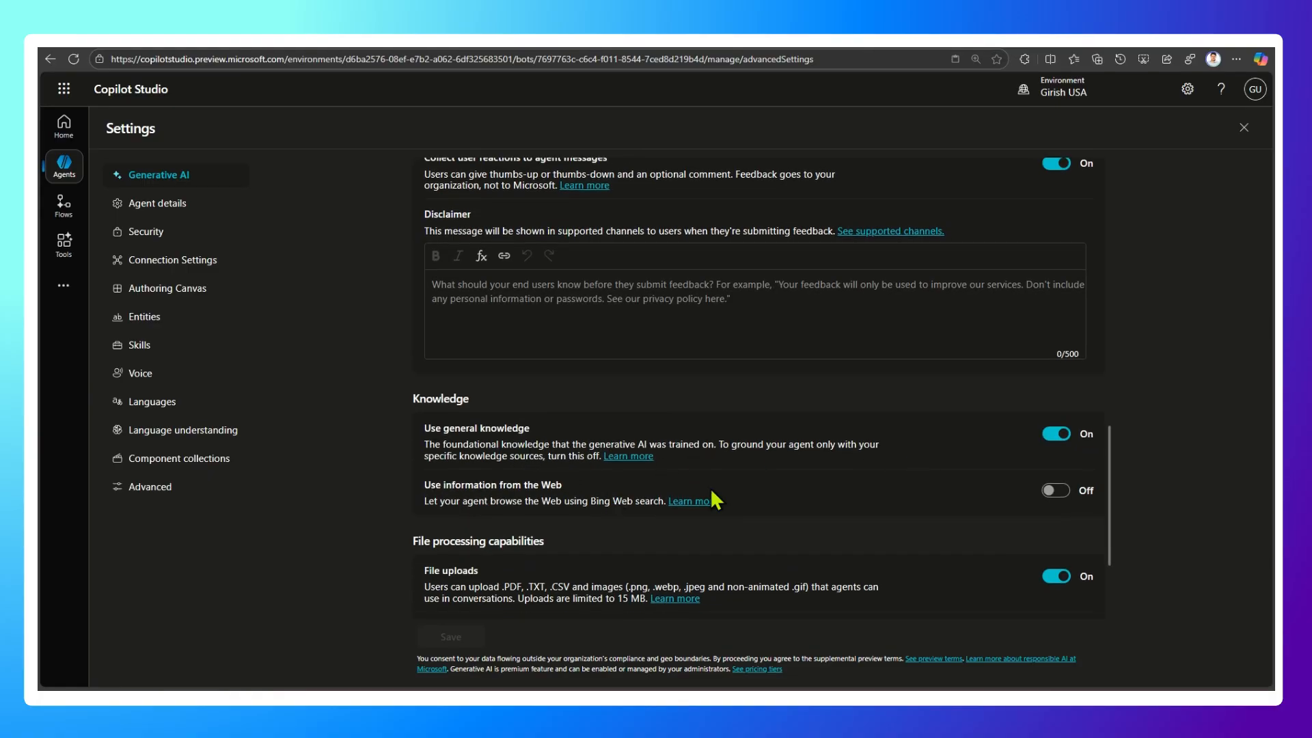
click(1052, 491)
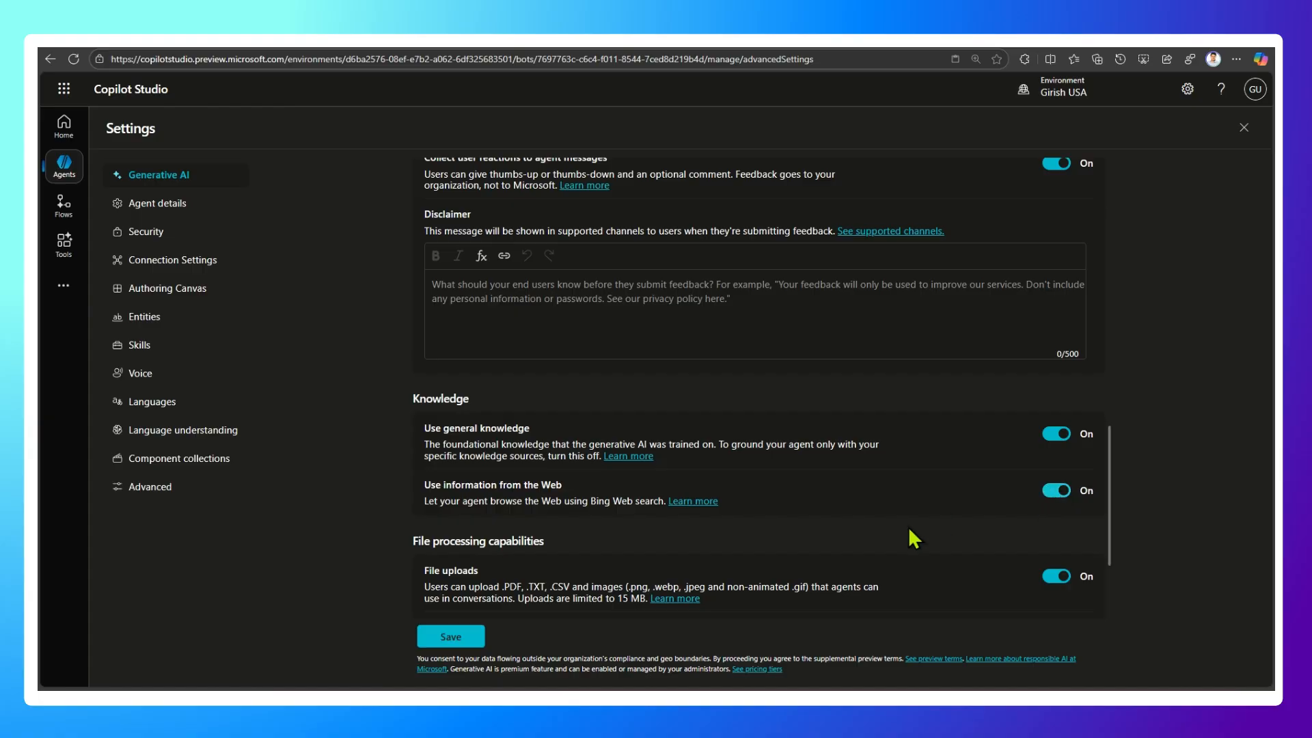
click(451, 637)
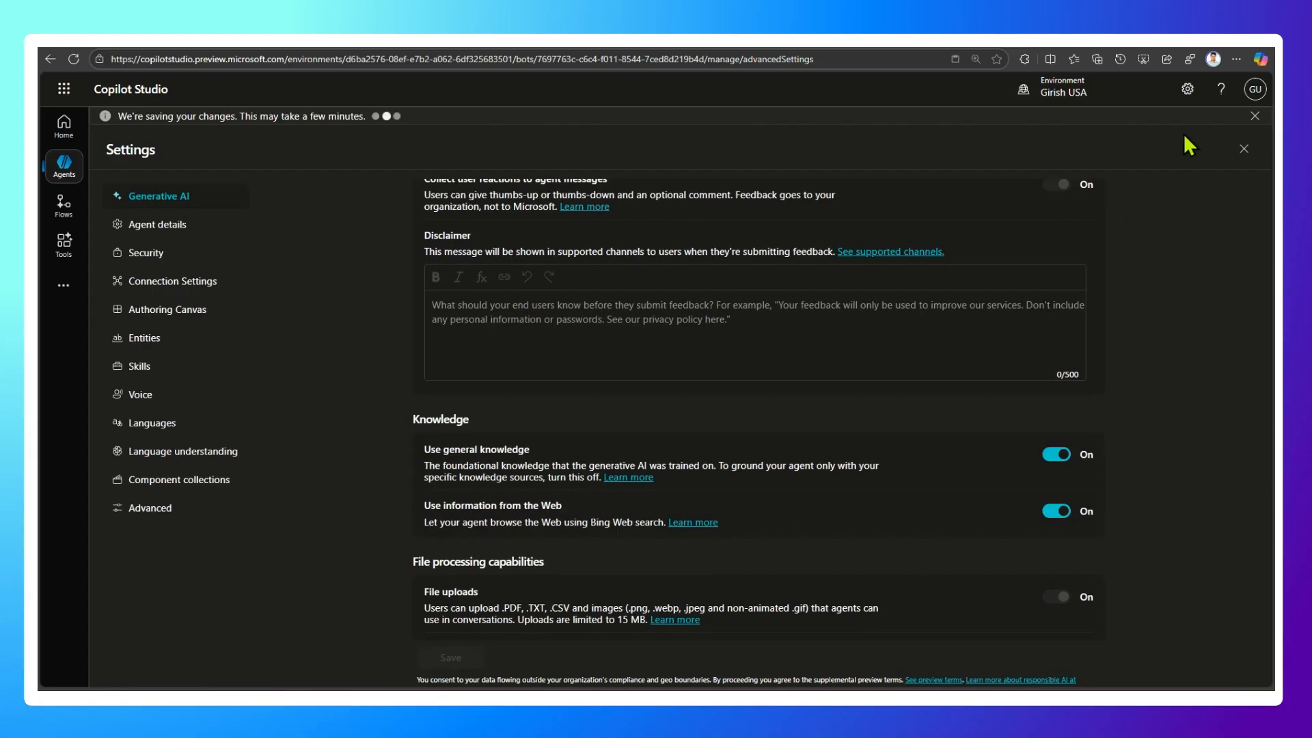
click(1243, 149)
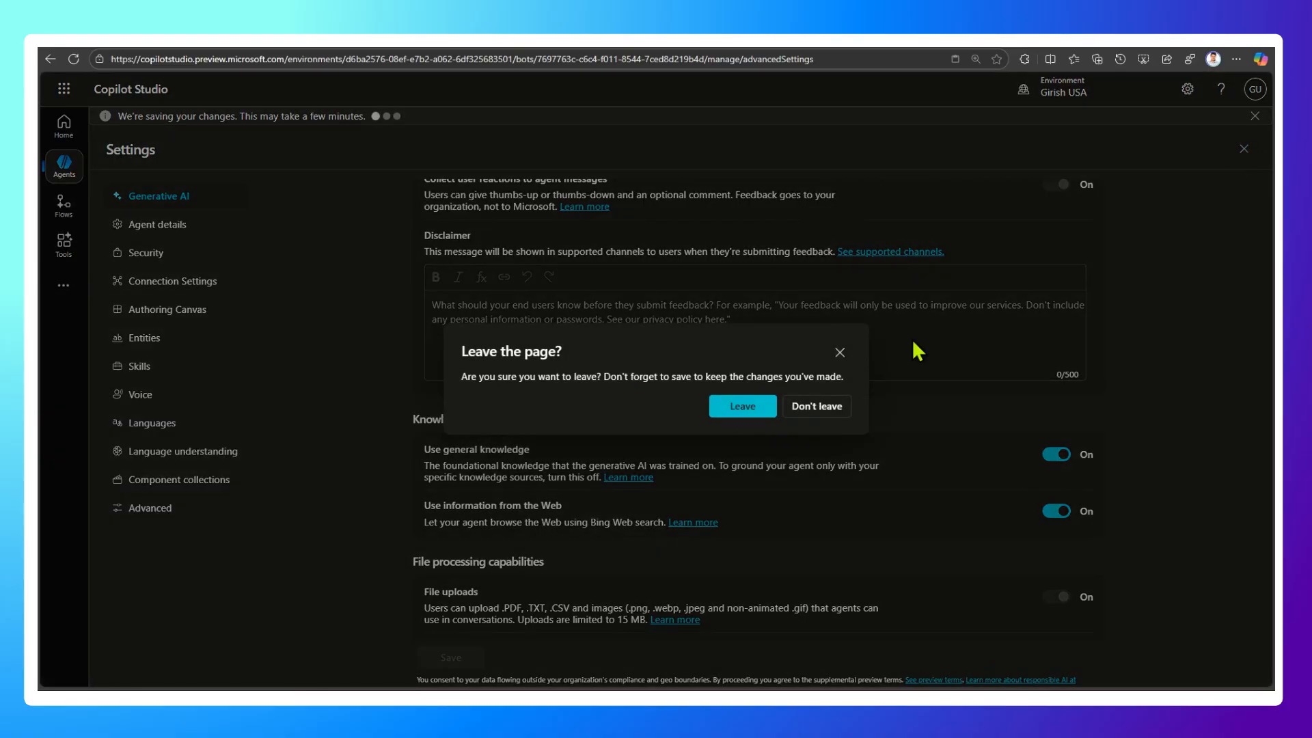
click(839, 353)
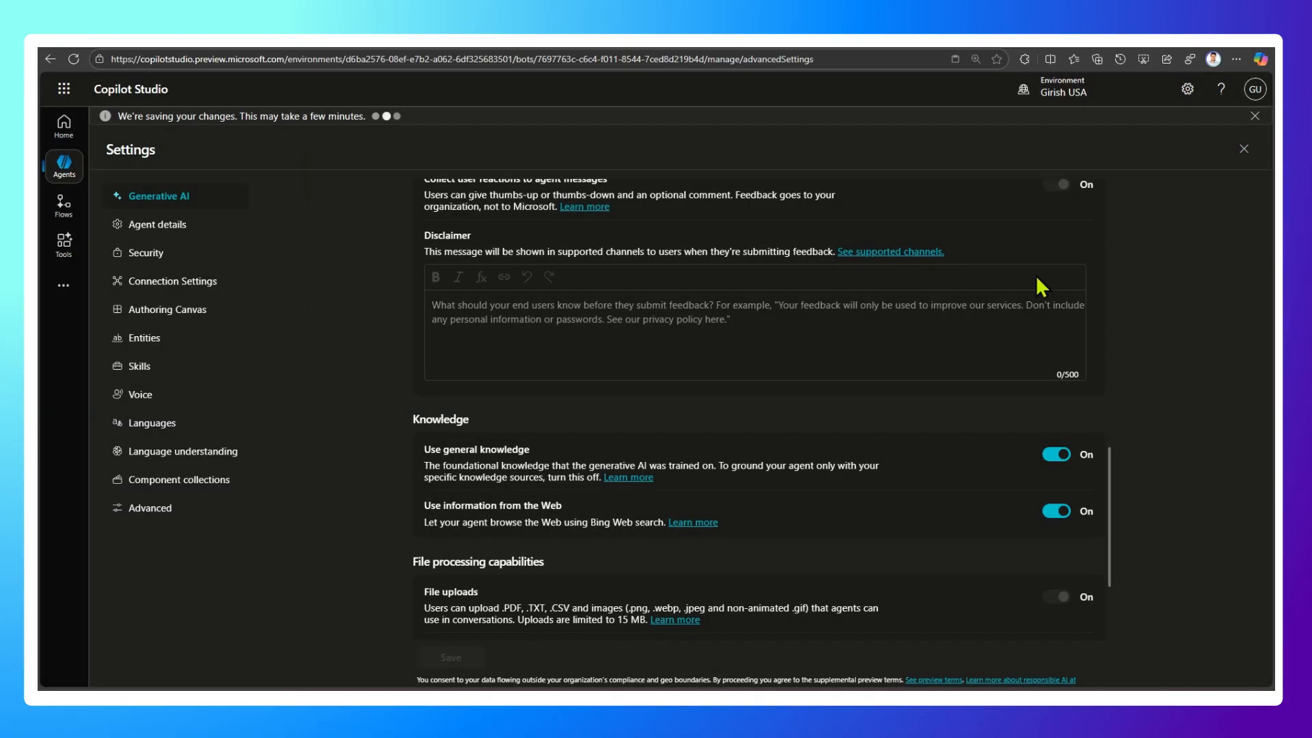
click(1249, 148)
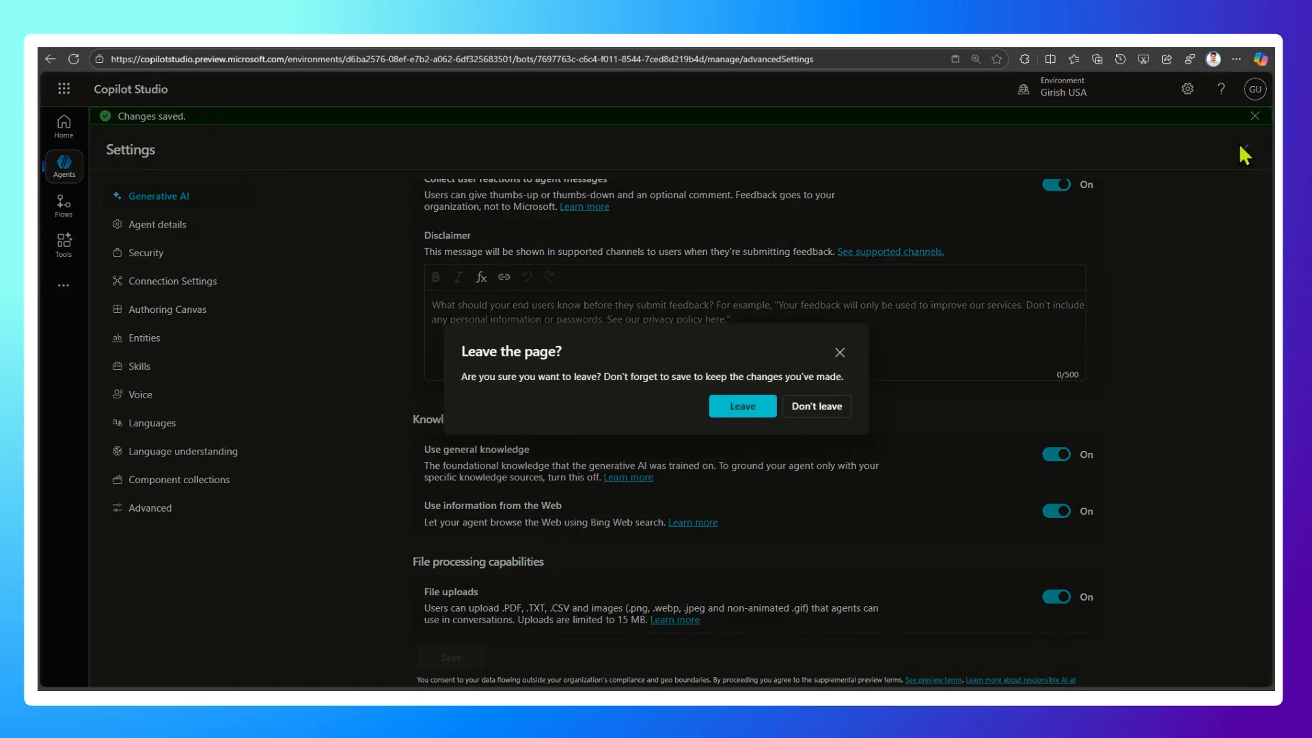
click(836, 350)
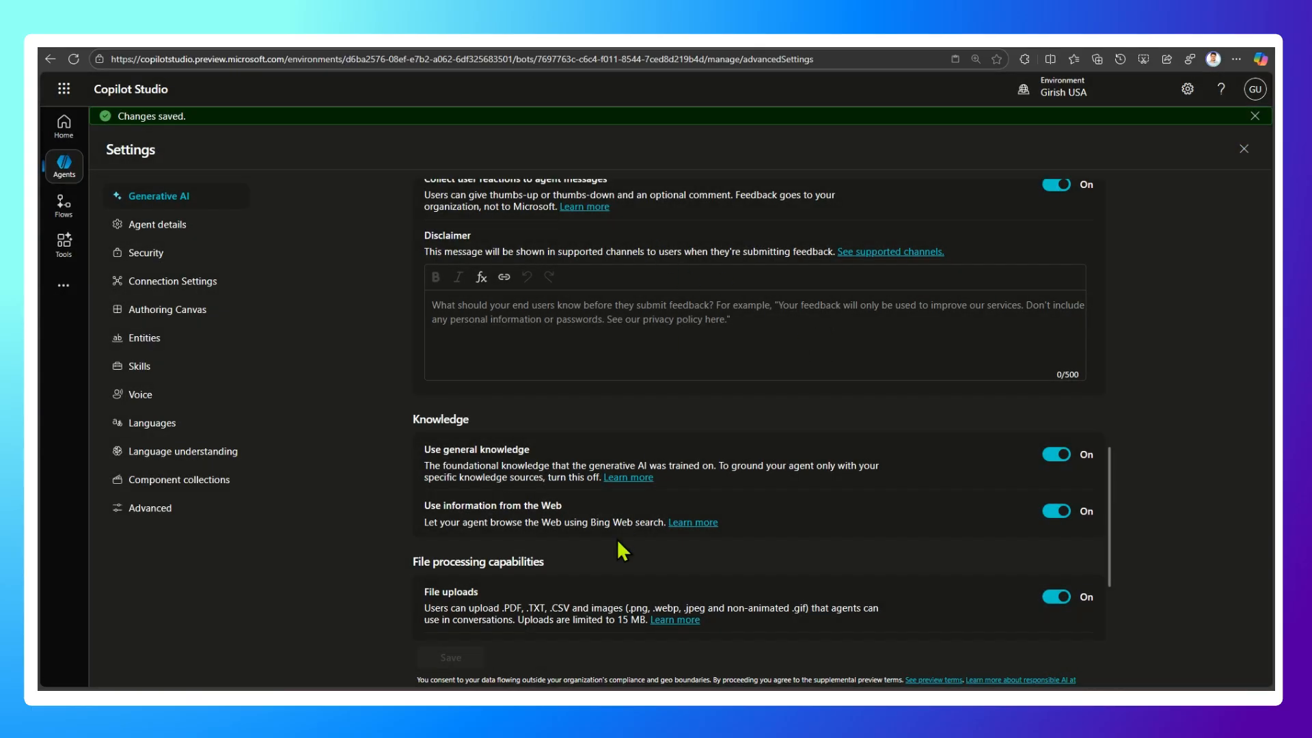
scroll(621, 550, down, 2)
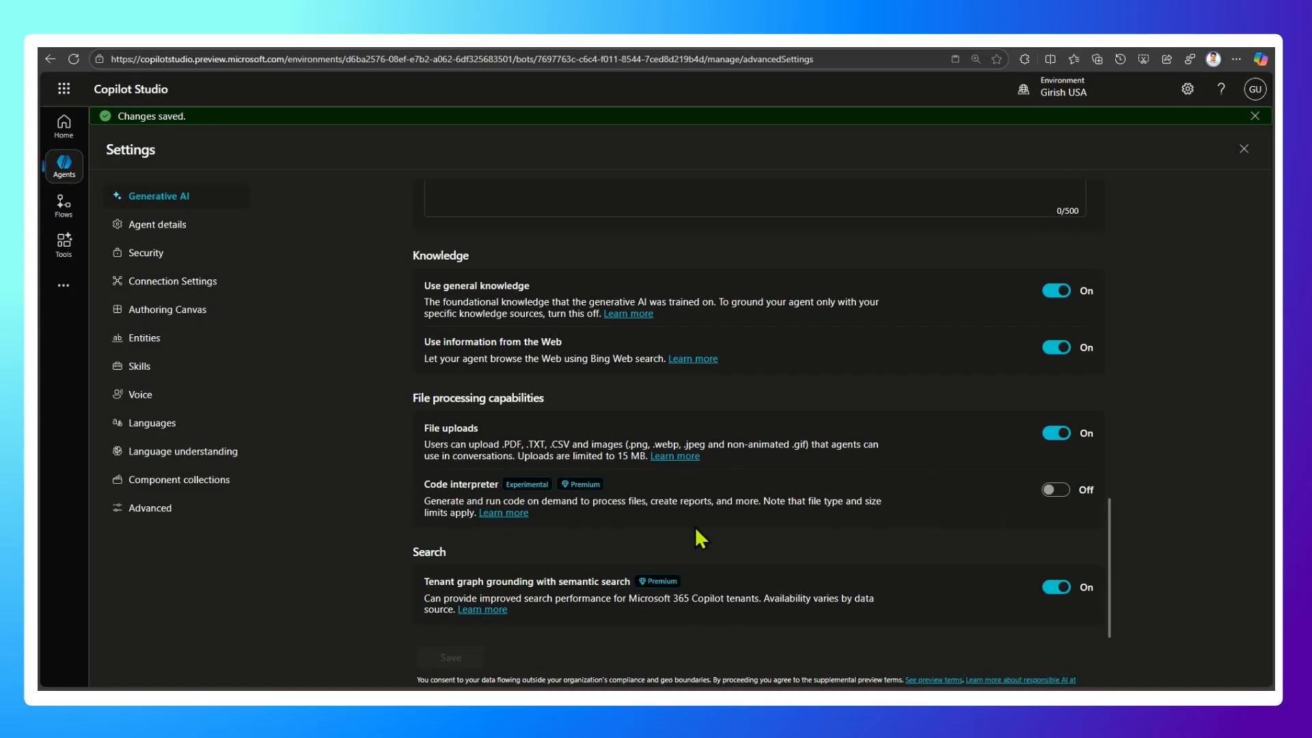
Close the agent settings and ask the agent "winner of australian open mens 2025" in the test chat.
scroll(1080, 361, up, 6)
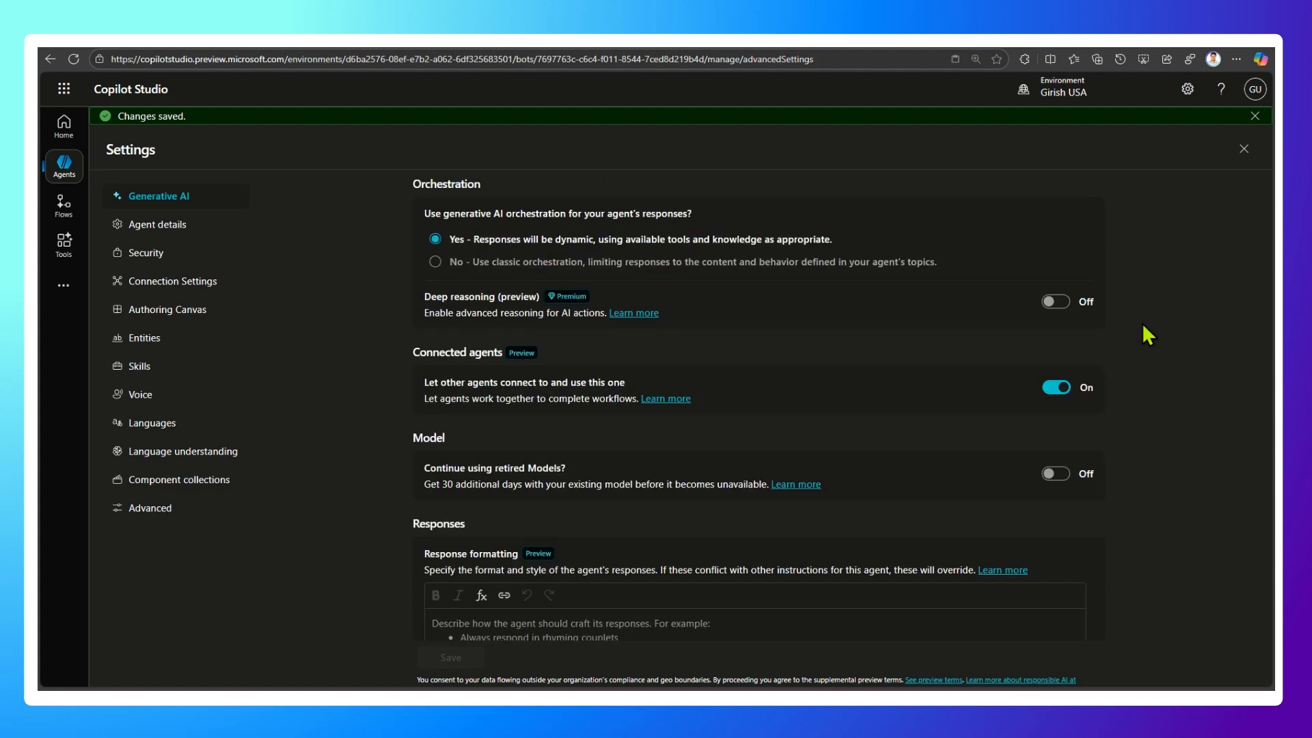
click(1244, 150)
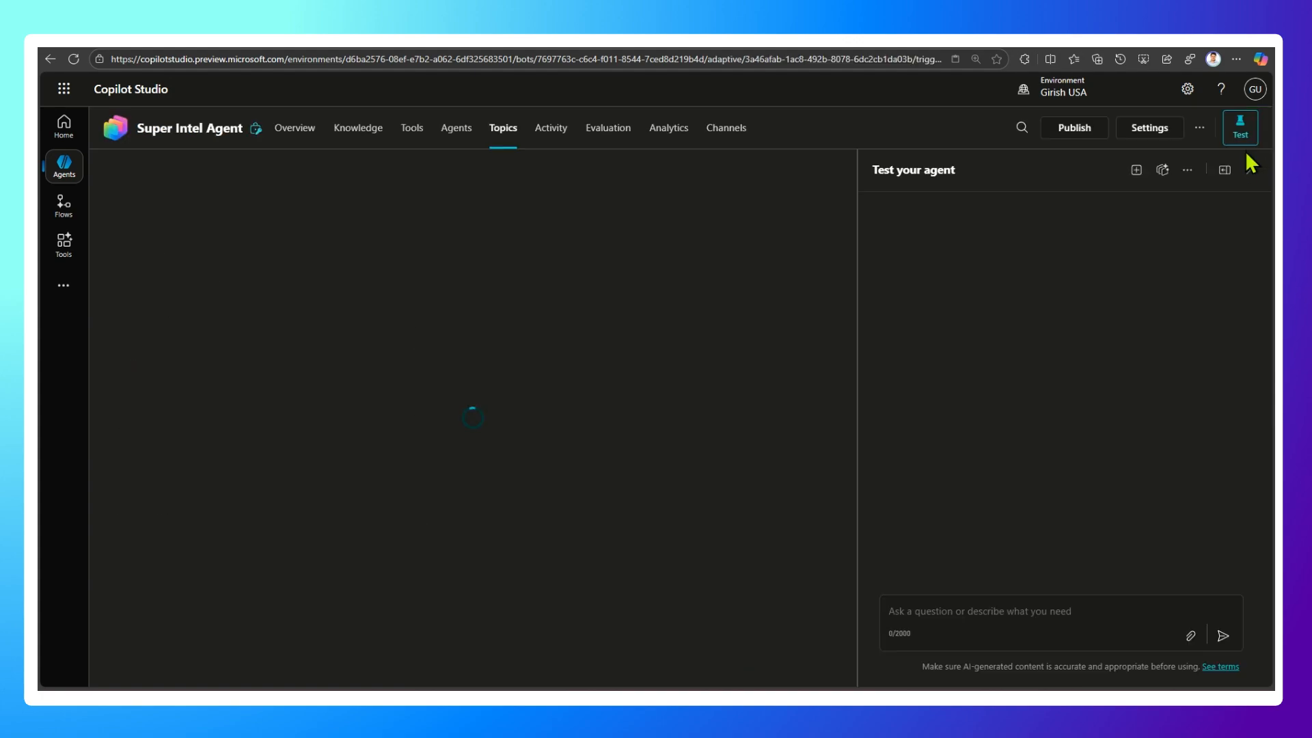
click(972, 611)
text(winner of)
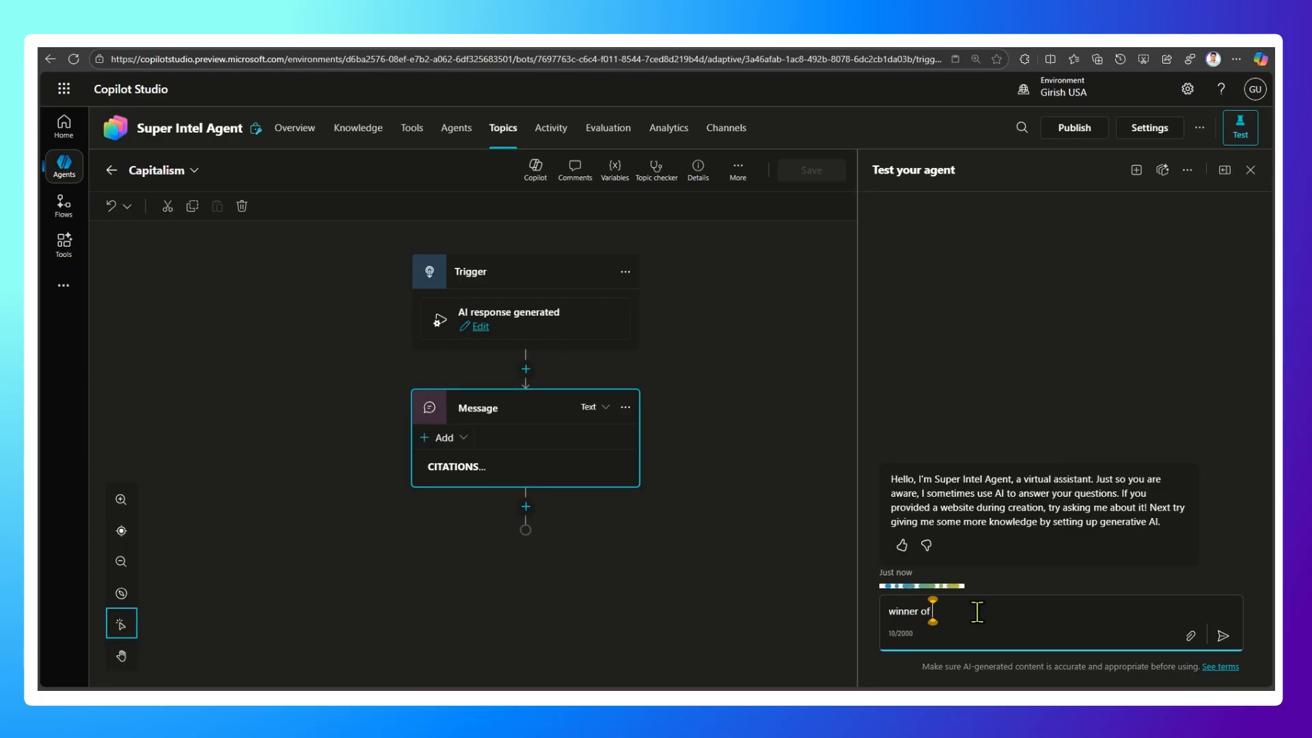
text( australian open mens 202)
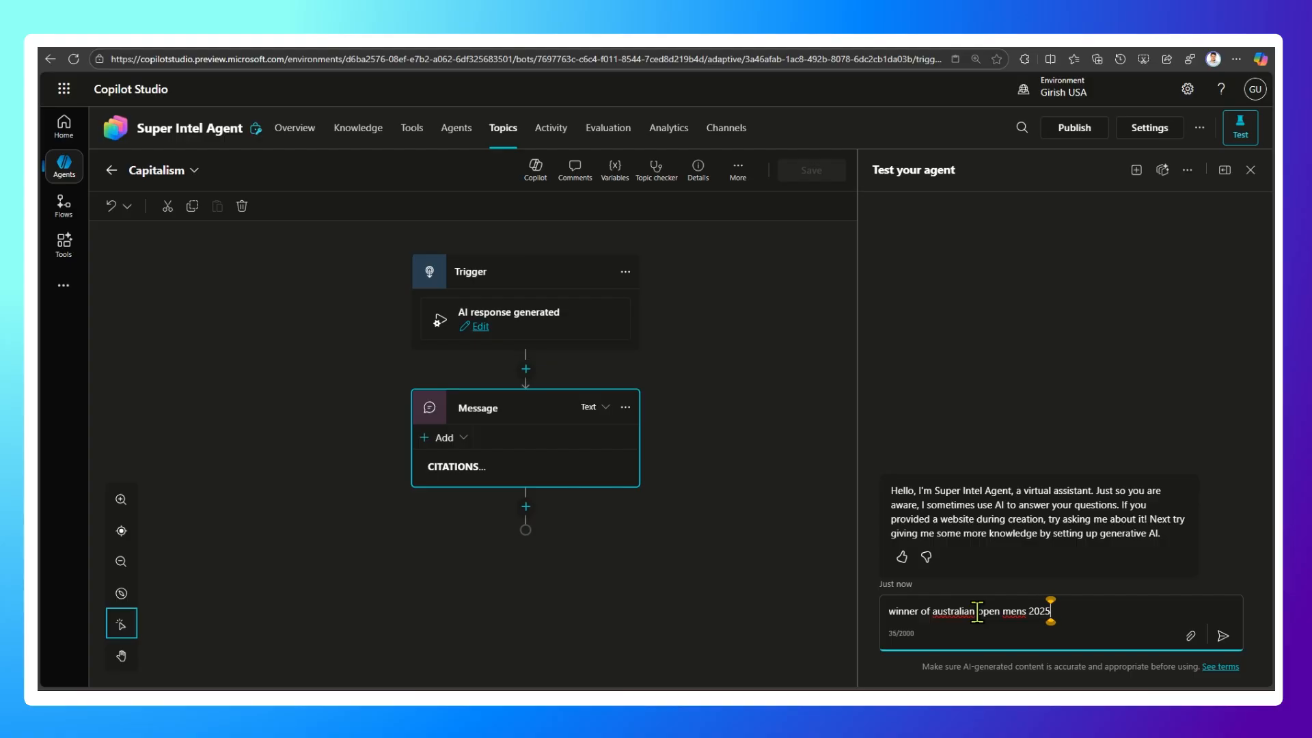
text(5)
key(Return)
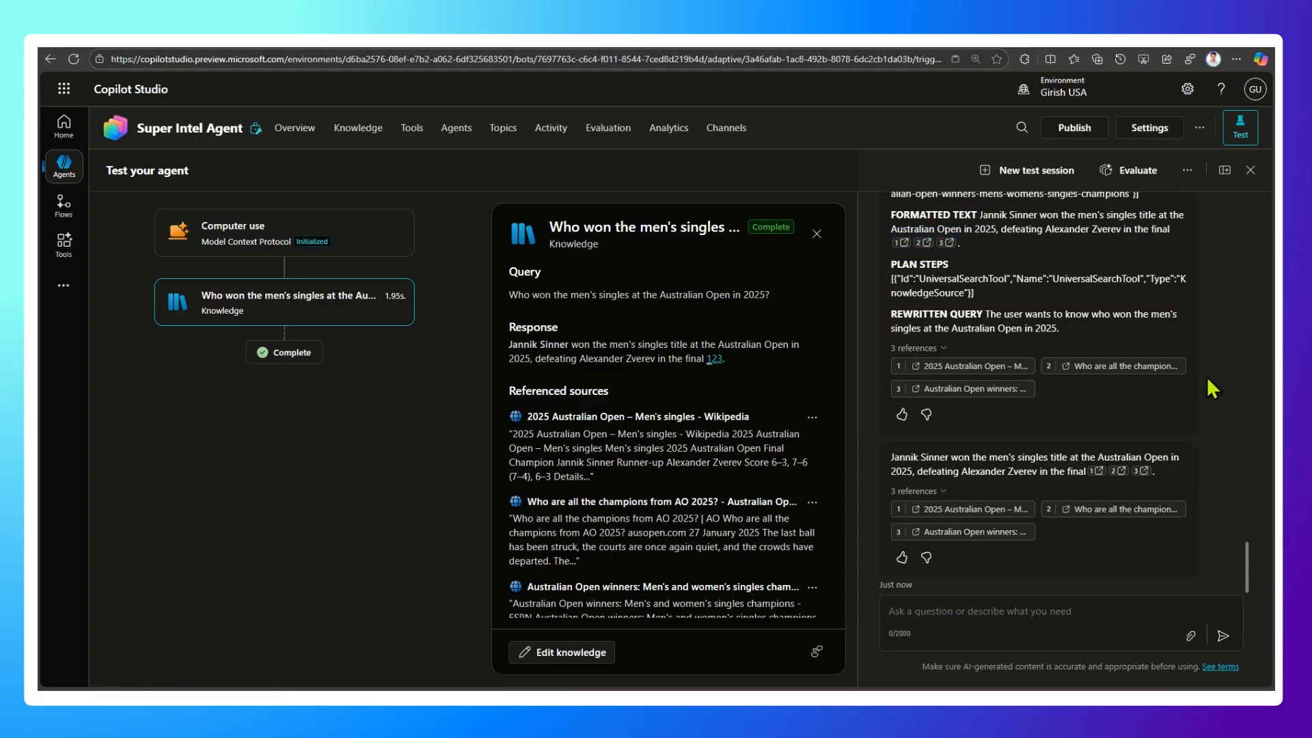
Select and copy the entire JSON array under the CITATIONS heading in the agent's test response.
drag(1252, 576, 1257, 544)
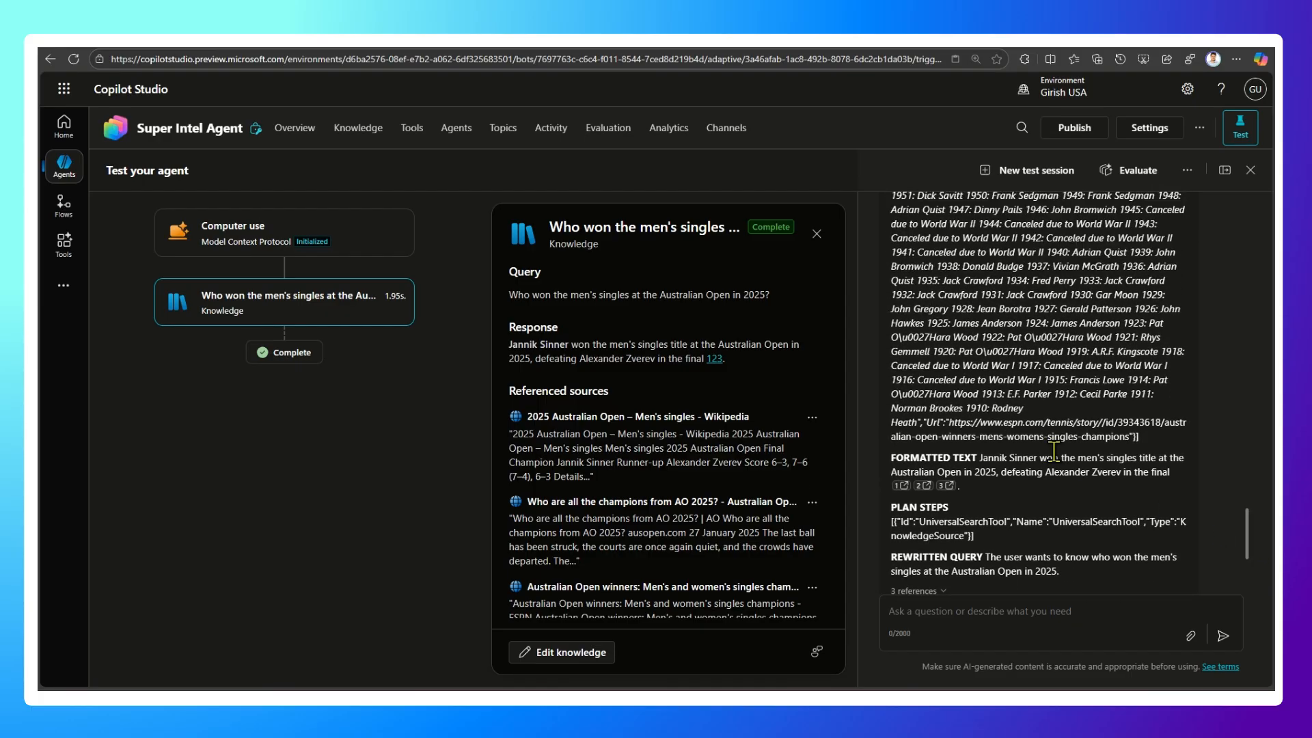
scroll(1233, 540, up, 3)
scroll(1232, 539, up, 10)
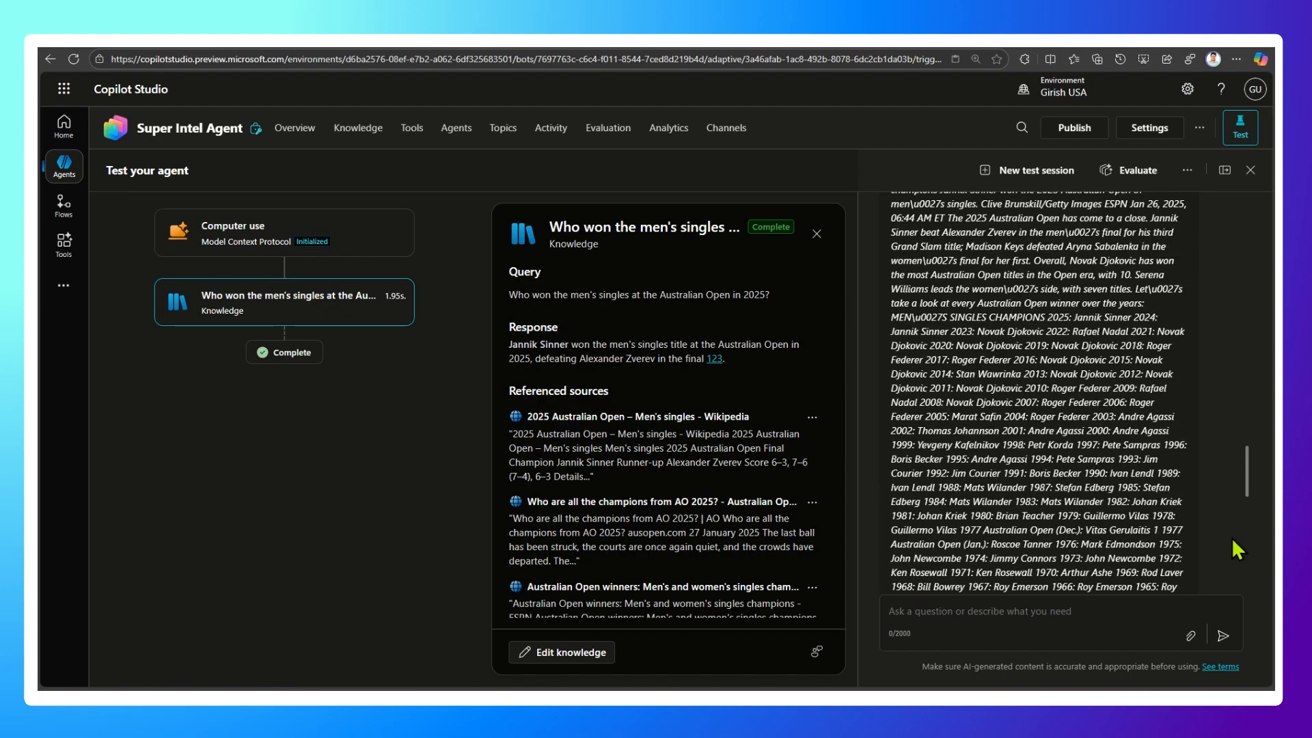
scroll(1233, 541, up, 10)
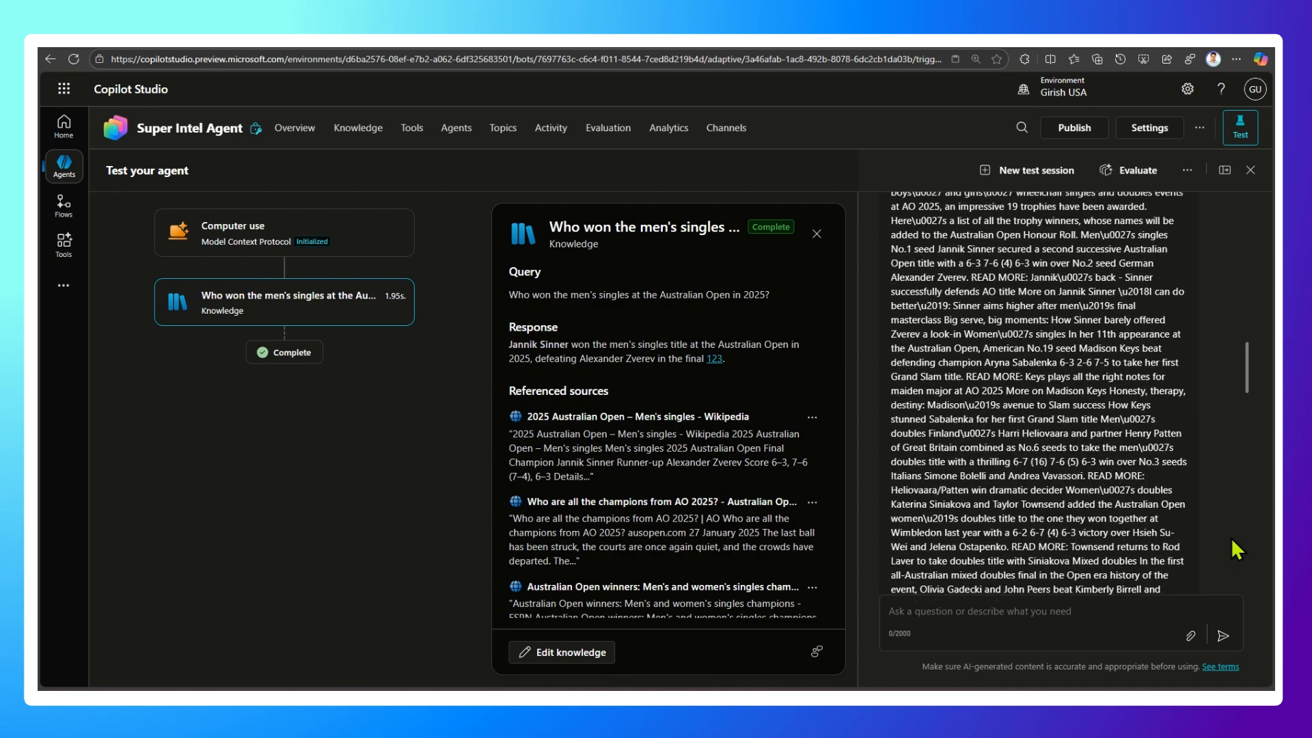
scroll(1227, 539, up, 5)
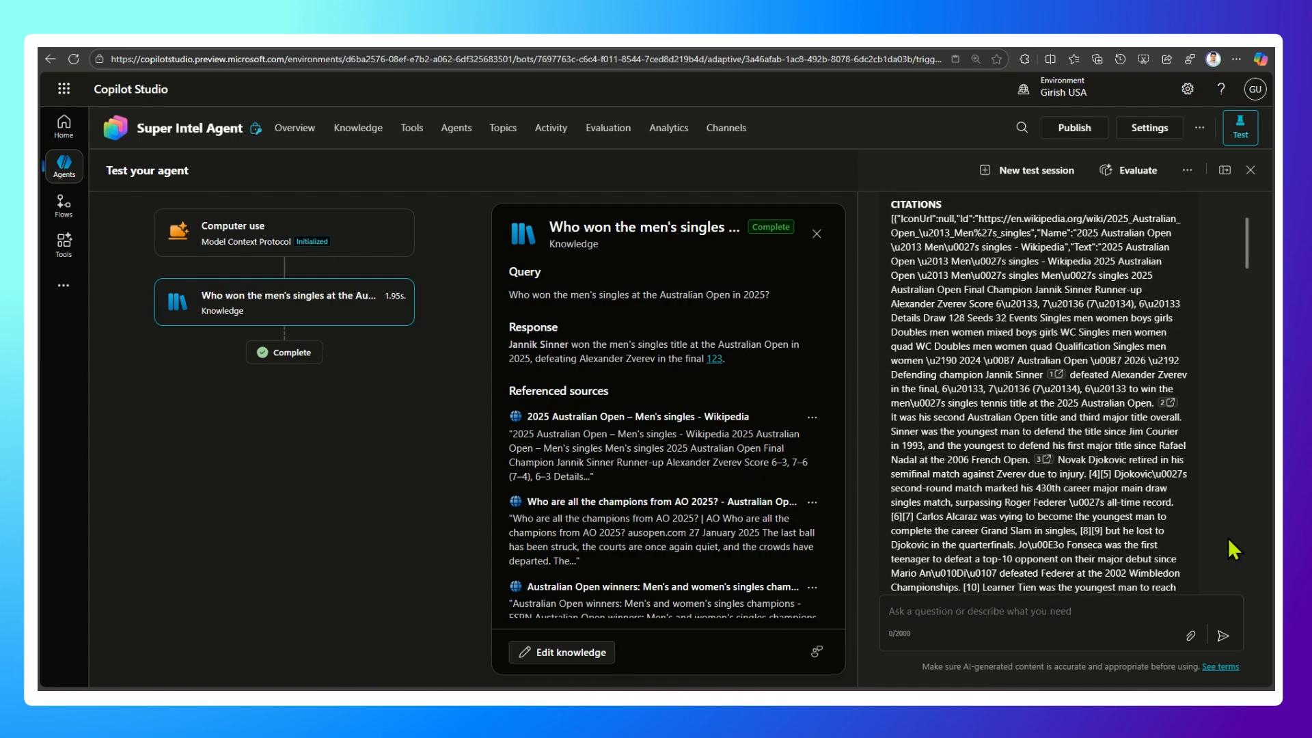
scroll(1134, 482, down, 1)
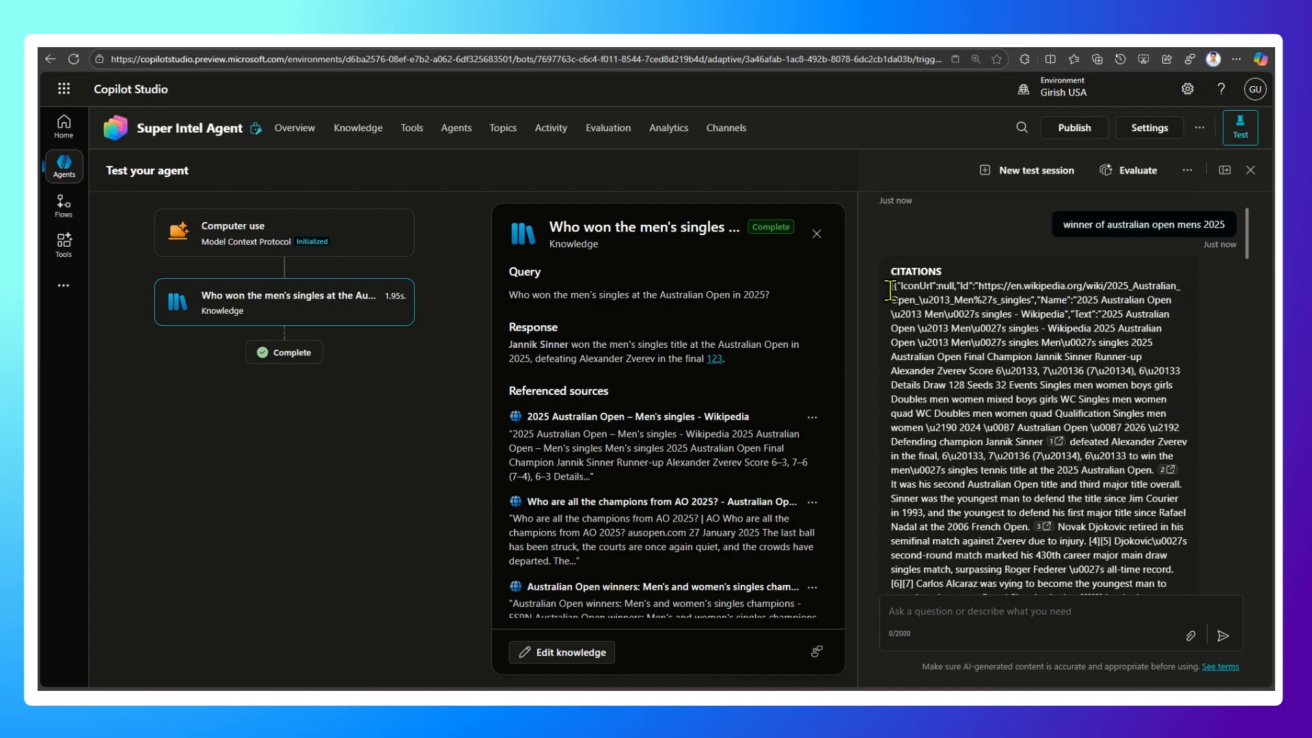
drag(889, 283, 1139, 496)
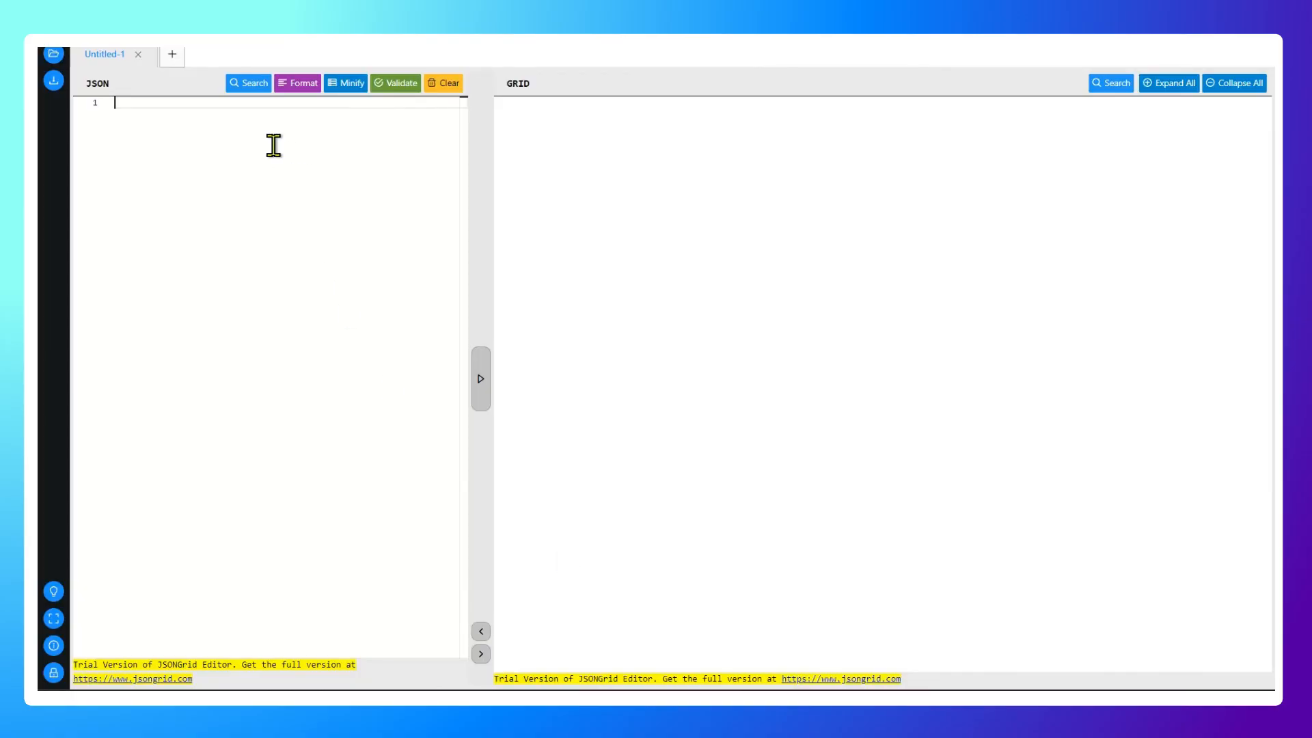
Switch to JSONGrid Editor, paste the copied citations JSON, convert it to a grid and inspect its columns.
key(ctrl+v)
click(480, 378)
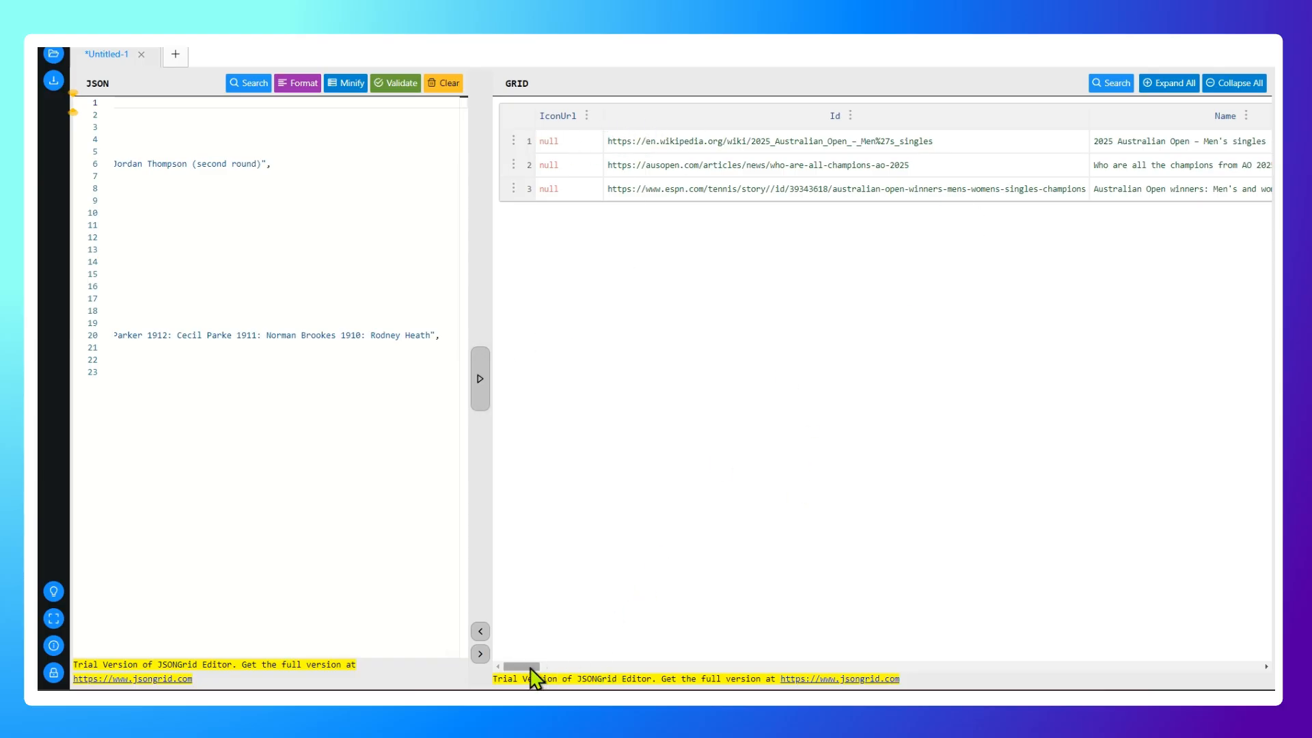
mouse_move(530, 666)
mouse_down()
mouse_move(1258, 664)
mouse_move(536, 664)
mouse_up()
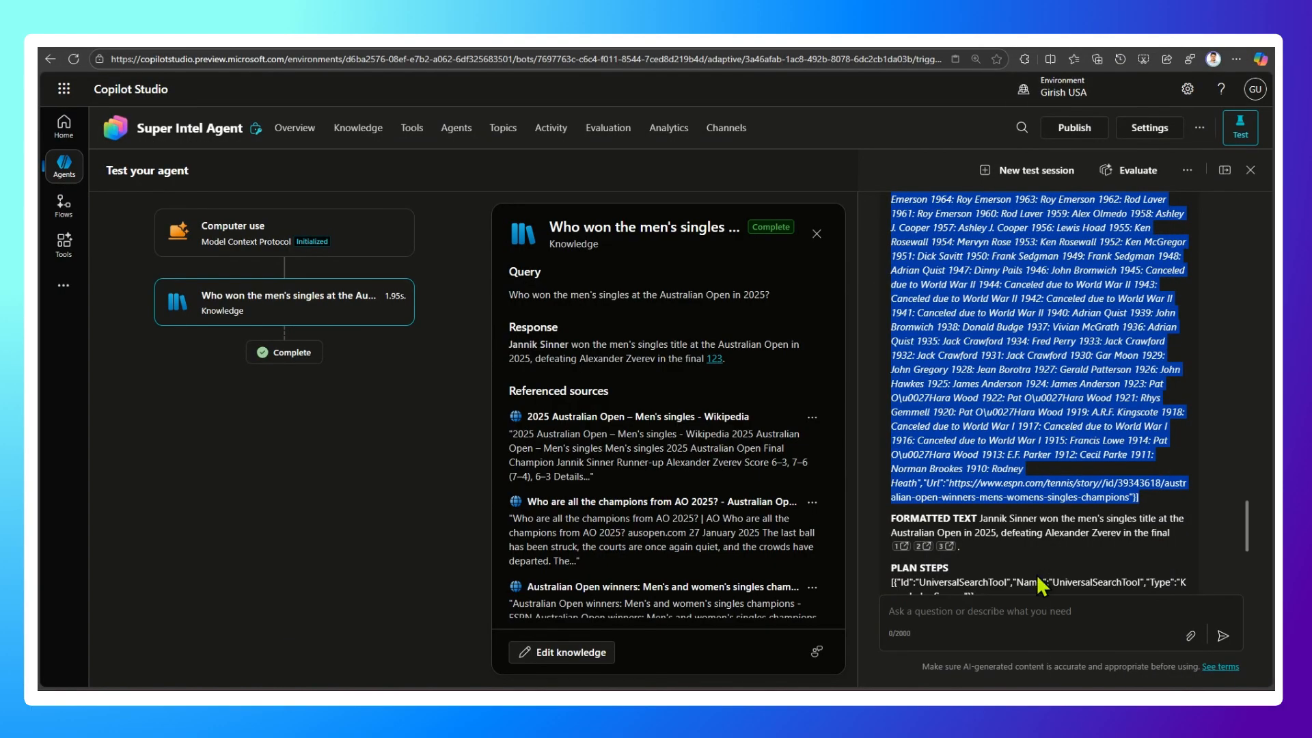
Return to Copilot Studio and review the FORMATTED TEXT, PLAN STEPS and REWRITTEN QUERY sections of the test response.
scroll(1021, 577, down, 2)
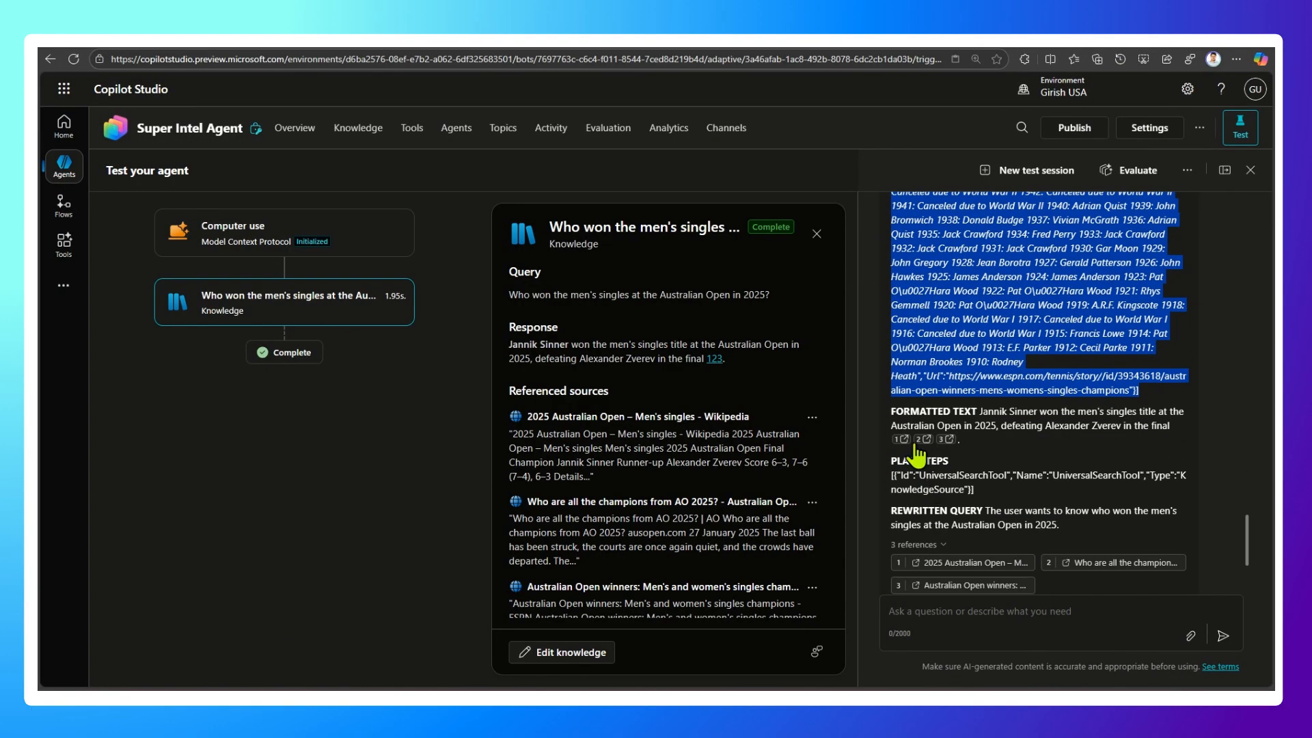